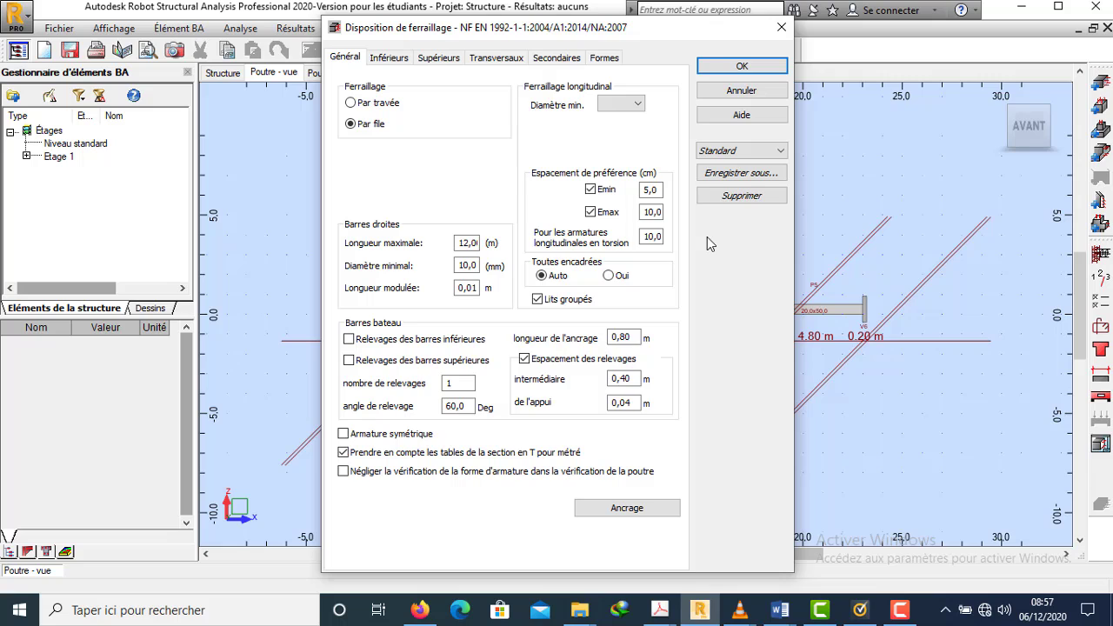
Step: Set the preferred longitudinal bar spacing to 4,0 cm in the general reinforcement layout settings
click(649, 190)
click(657, 192)
double_click(648, 189)
click(648, 212)
text(4,0)
Step: Review the lower, upper, transverse, secondary and shape reinforcement settings, and accept the reinforcement layout
click(389, 58)
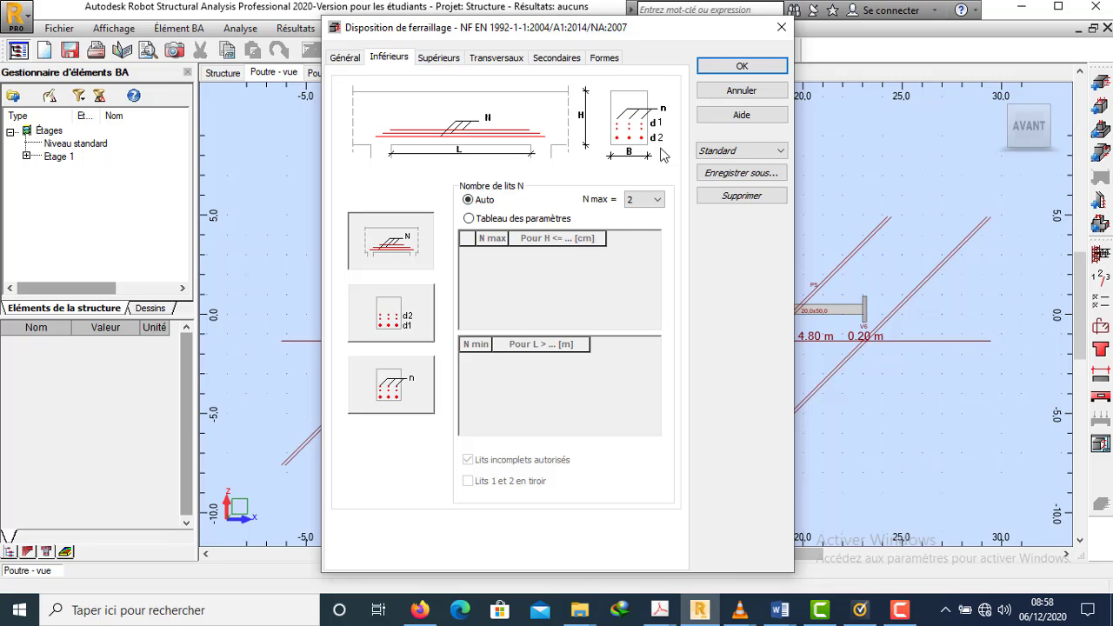
click(439, 61)
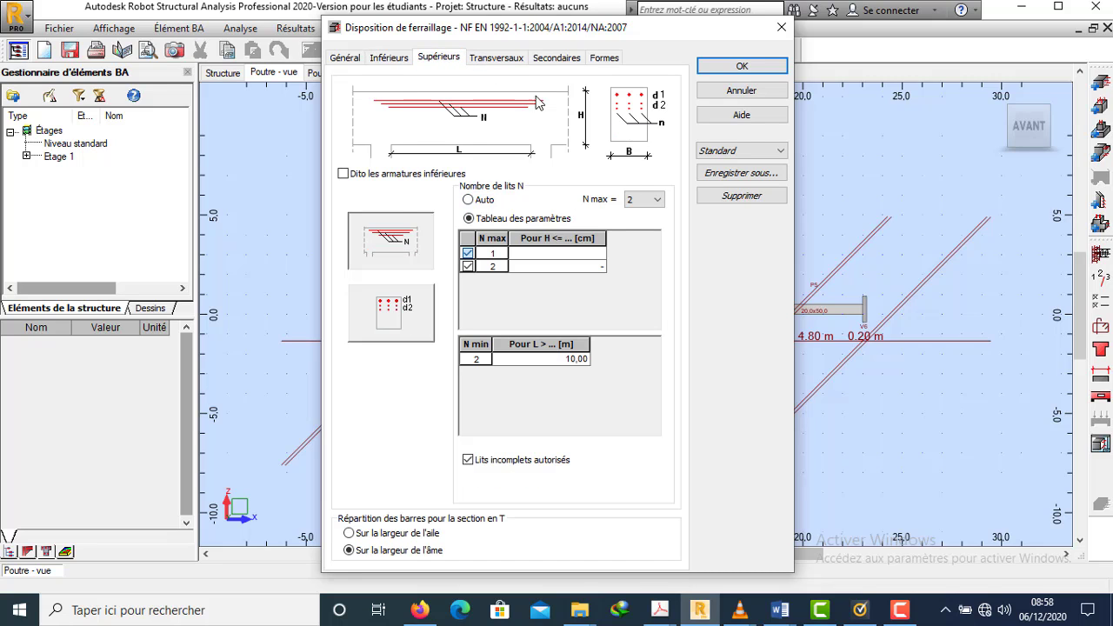
click(499, 64)
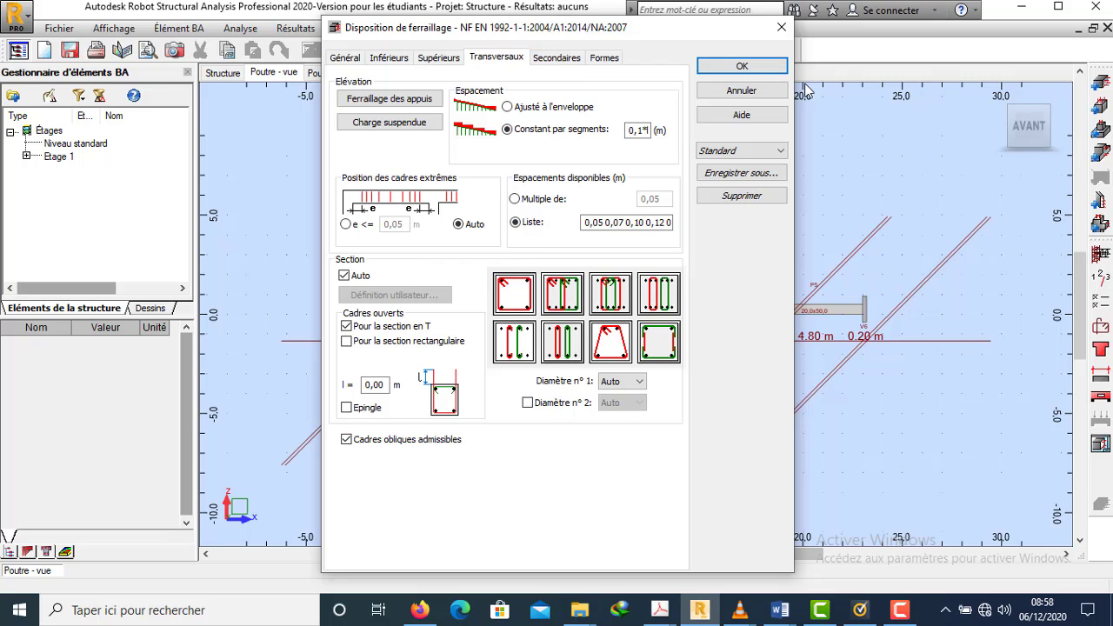
click(580, 58)
click(605, 58)
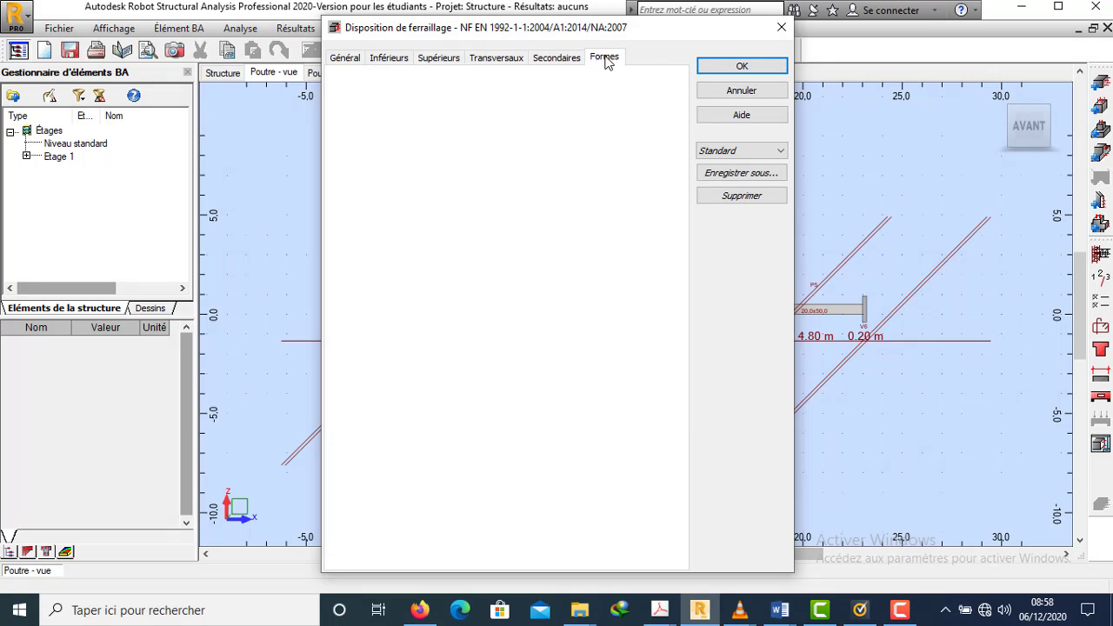
click(730, 70)
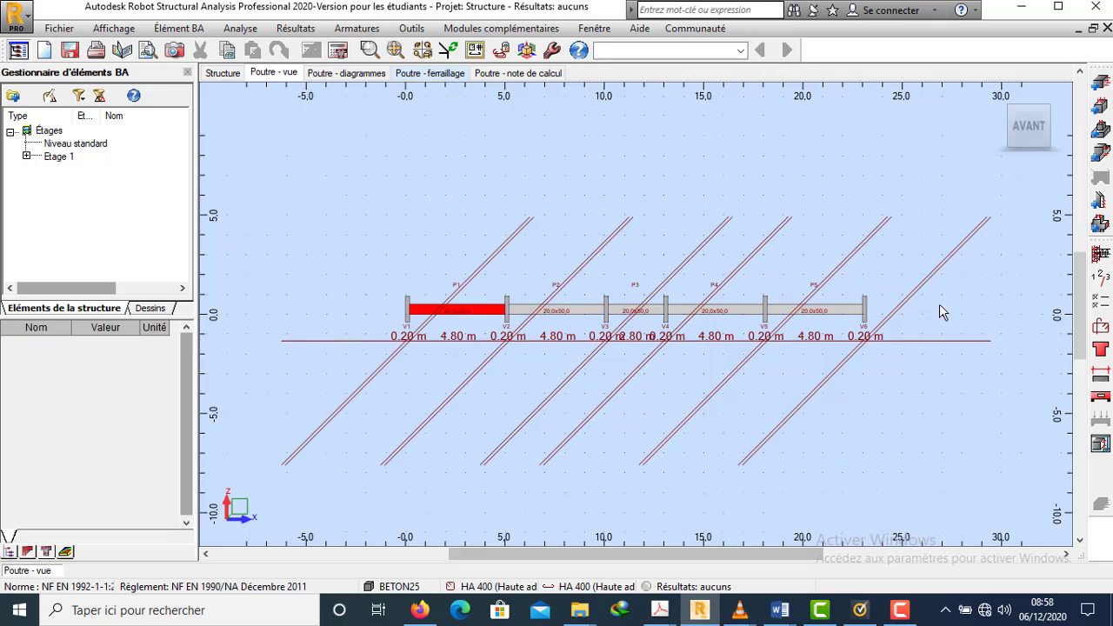
Step: Calculate the five-span beam and display its bending moment diagrams and results table
click(337, 50)
click(617, 379)
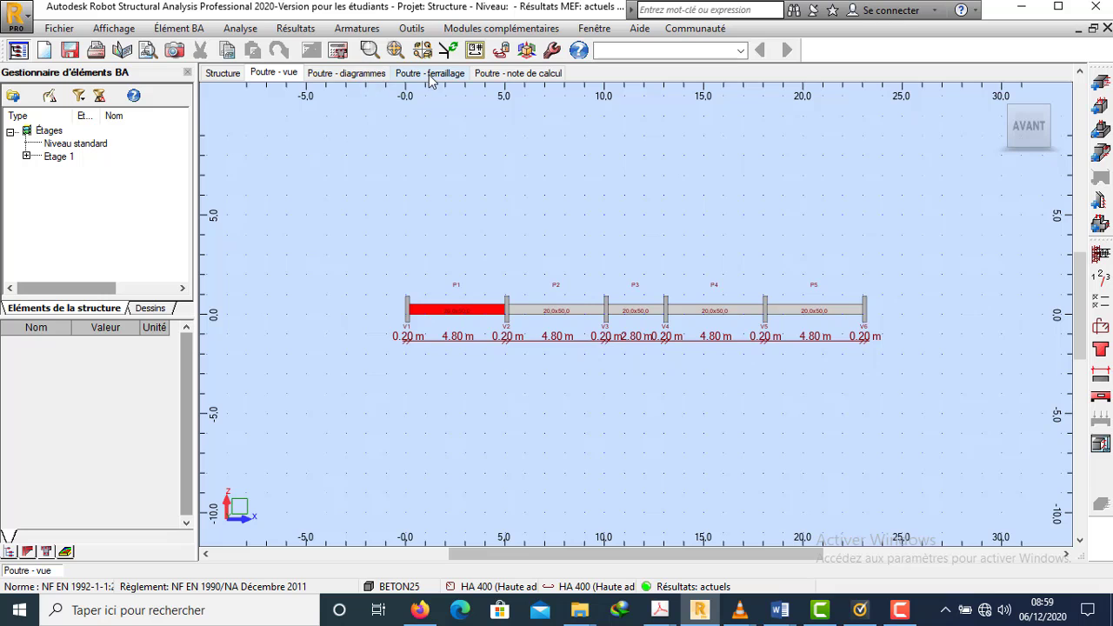
click(366, 75)
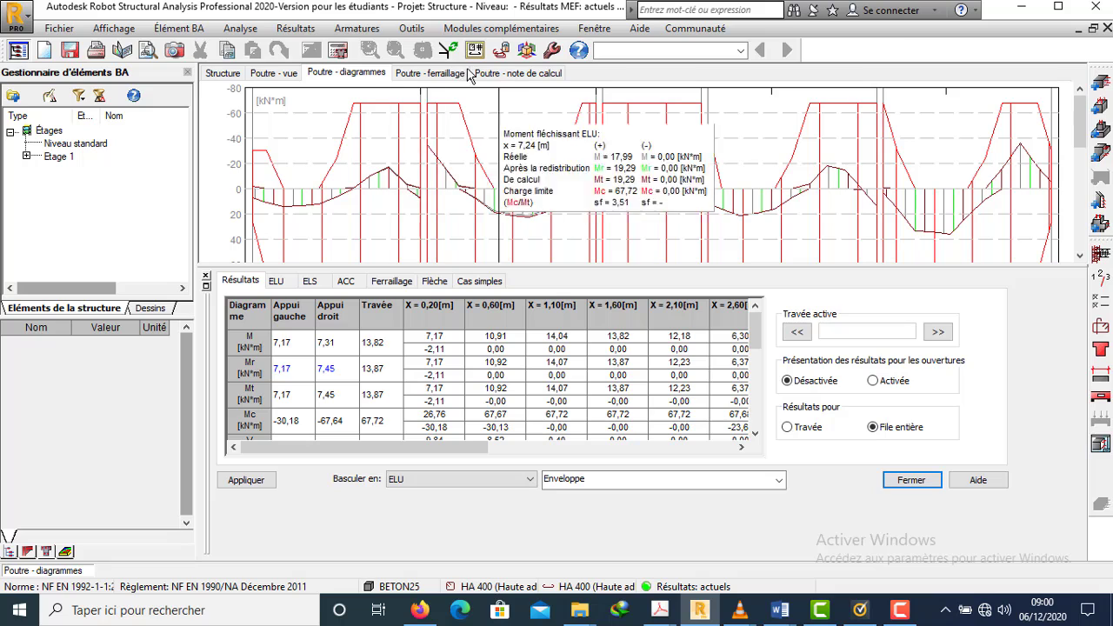
Step: Open the beam's reinforcement view, close the reinforcement table panes and fit the whole beam in the elevation view
click(439, 75)
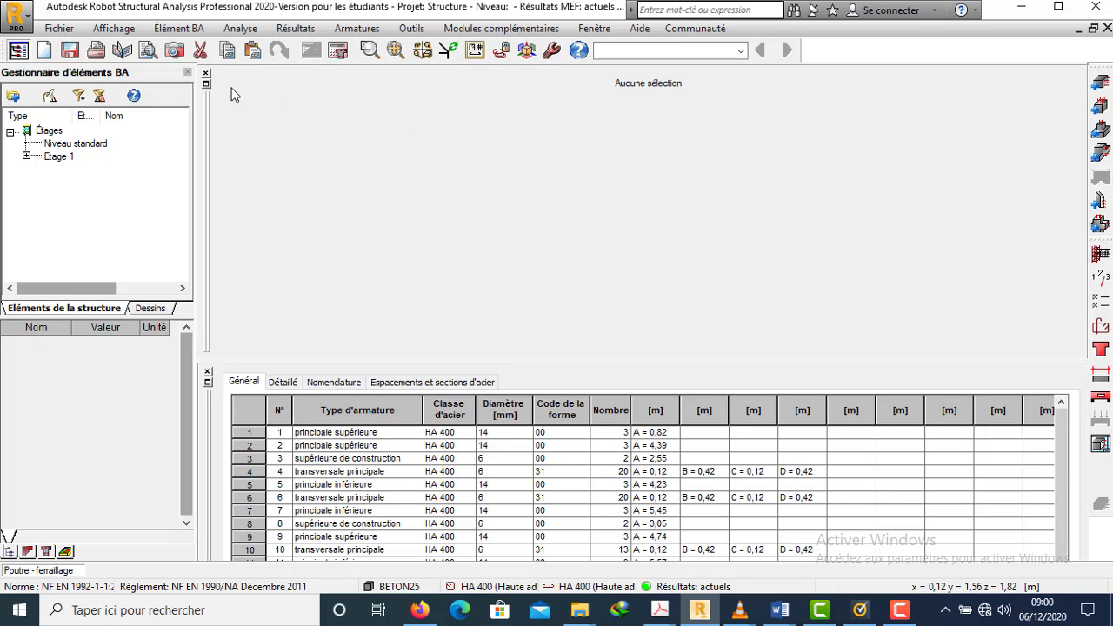
click(206, 73)
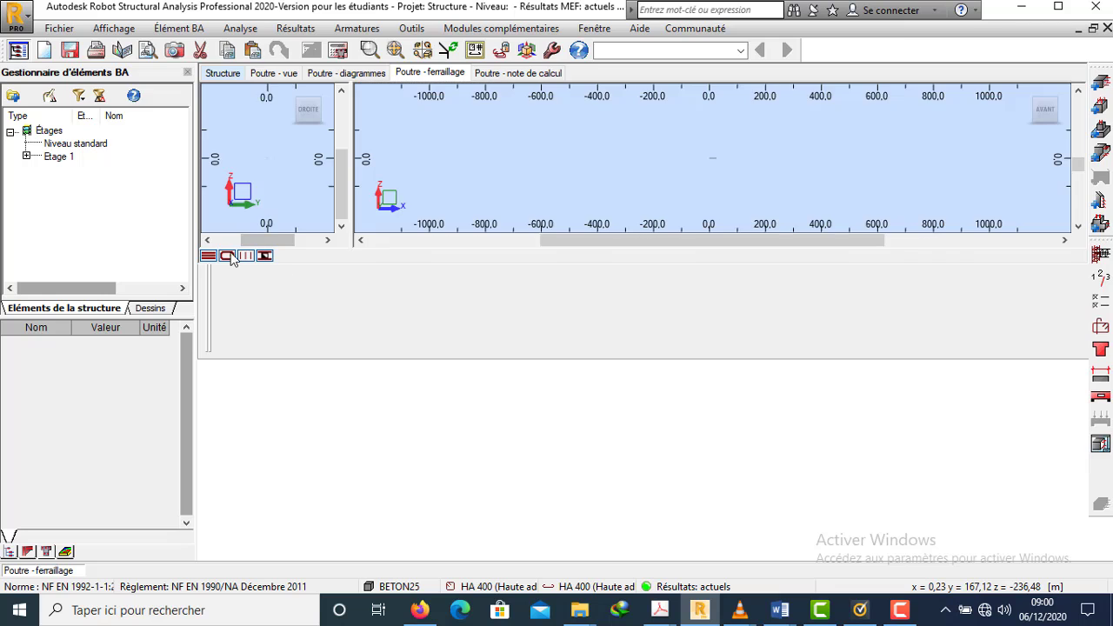
click(207, 276)
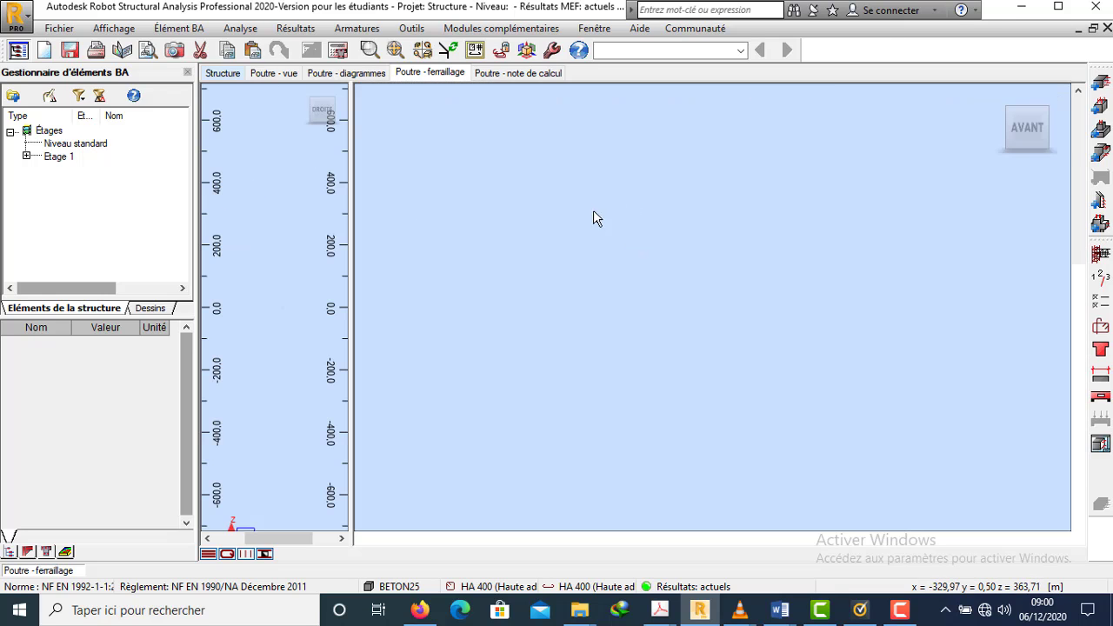
click(395, 50)
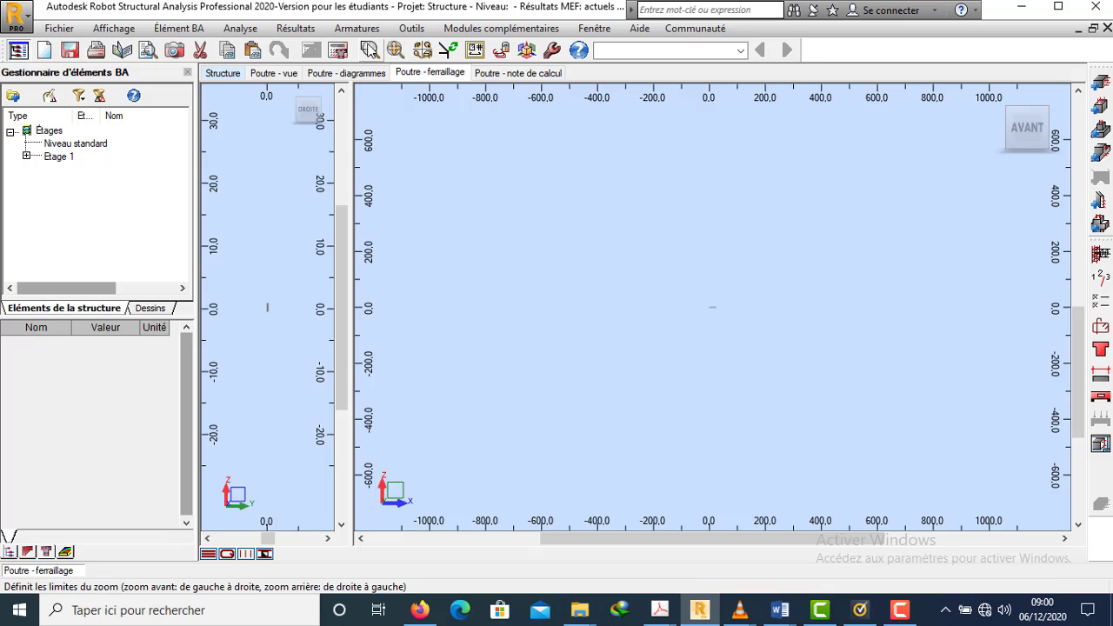
click(396, 50)
click(417, 72)
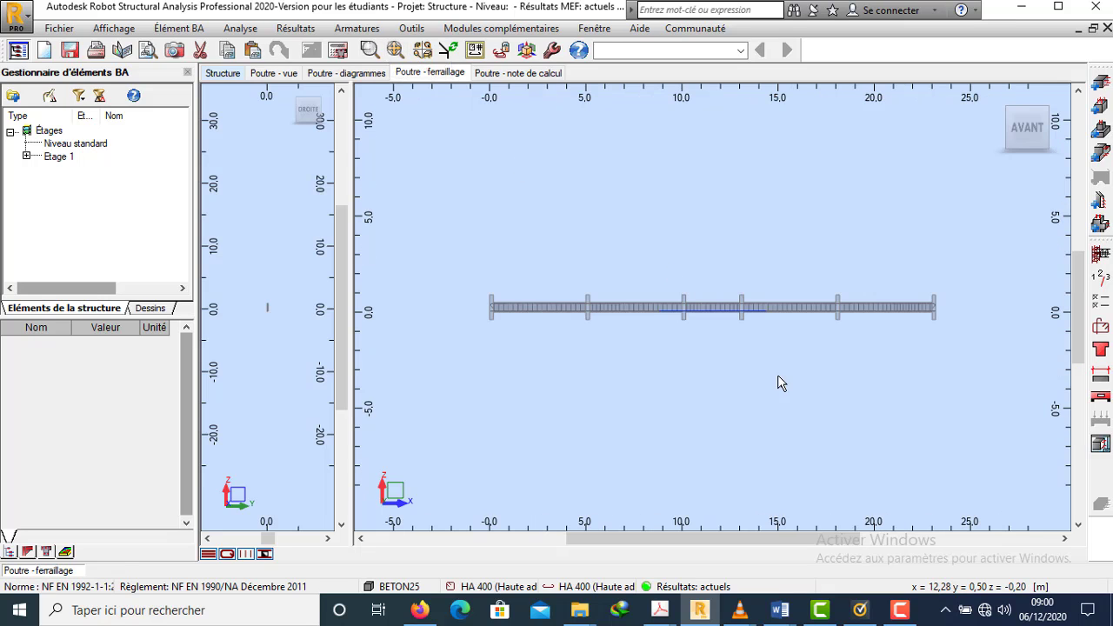
Step: Switch the beam elevation to a 3D view and examine the longitudinal bars and stirrups of the first span
scroll(660, 317, up, 2)
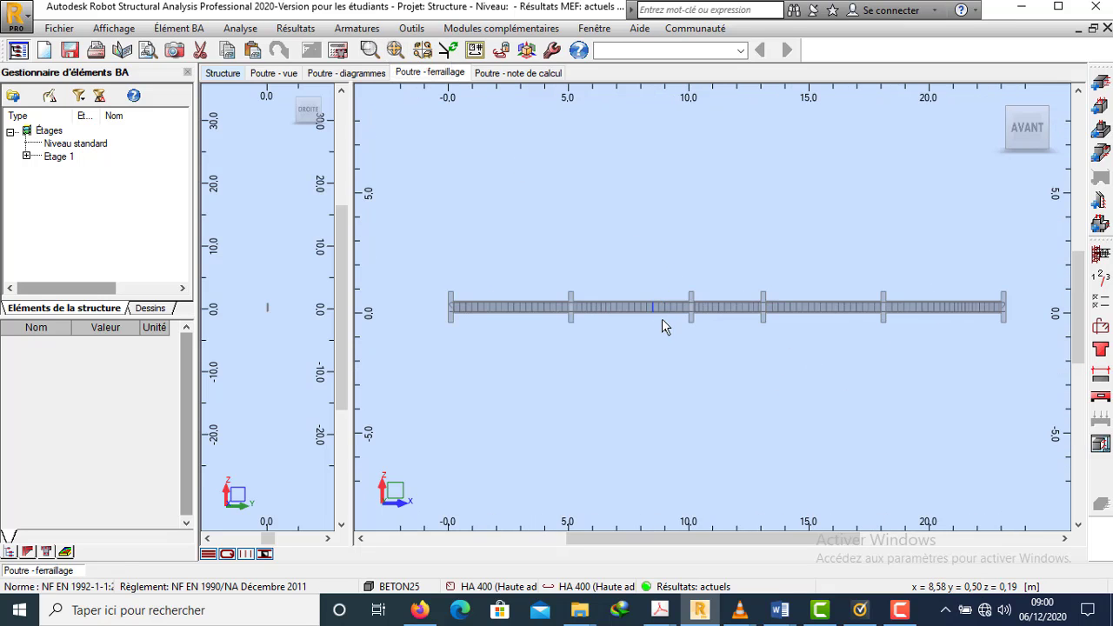
scroll(401, 306, up, 1)
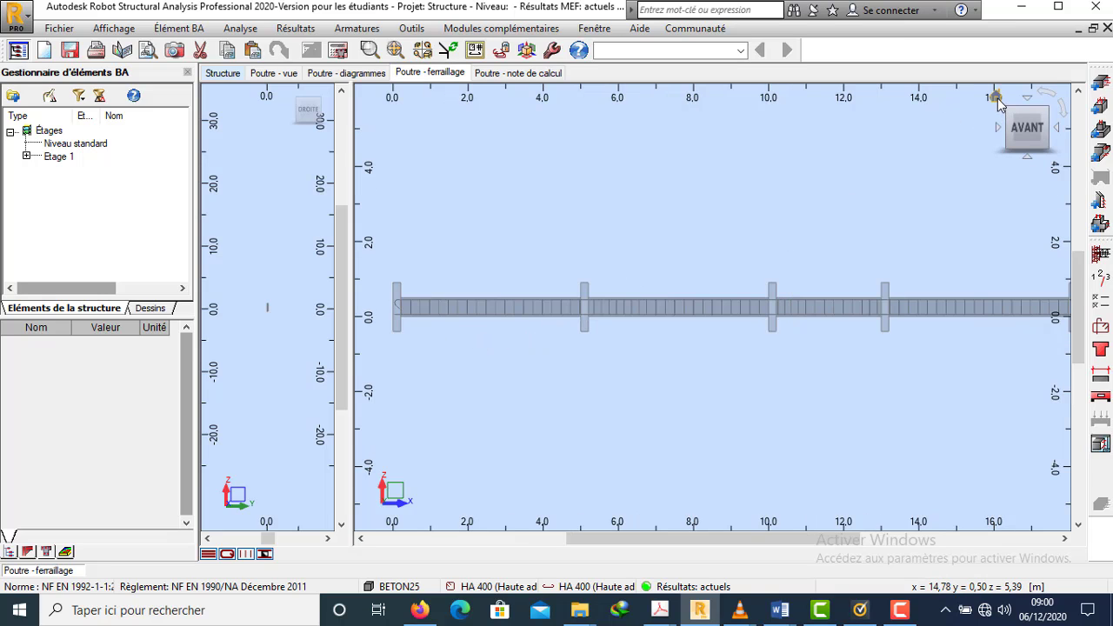
click(999, 103)
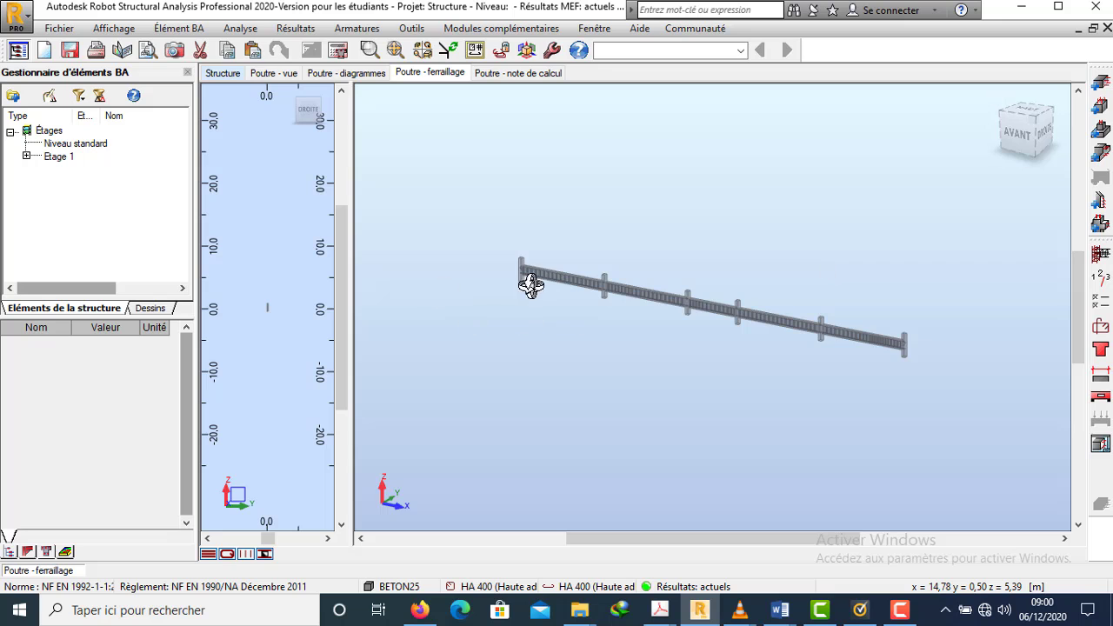
scroll(533, 261, up, 2)
scroll(555, 242, up, 3)
drag(581, 294, 573, 316)
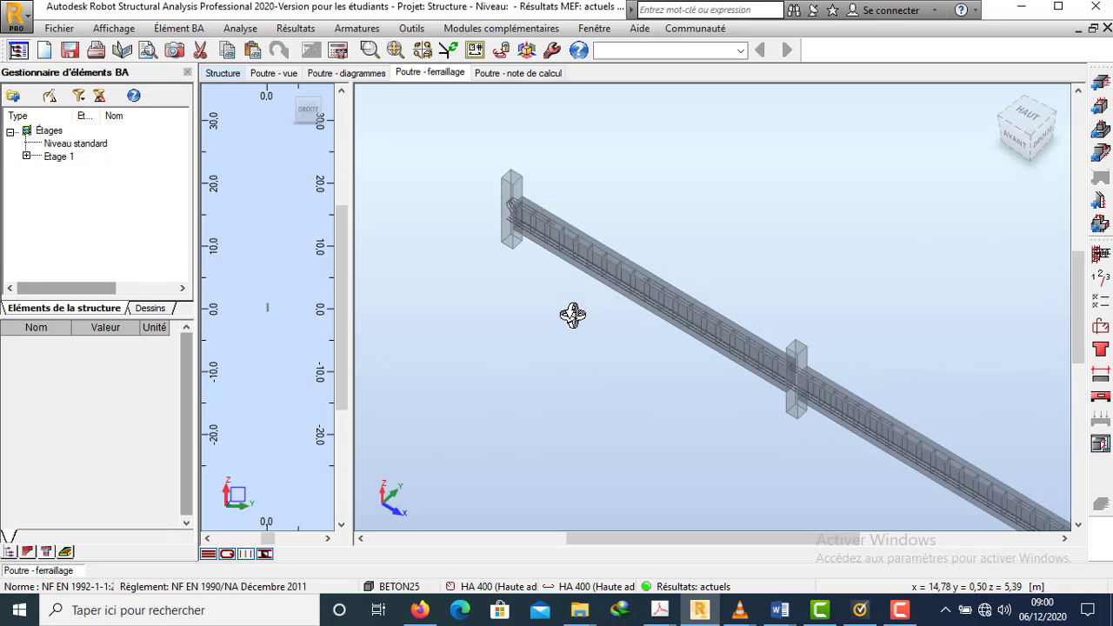
scroll(554, 250, up, 4)
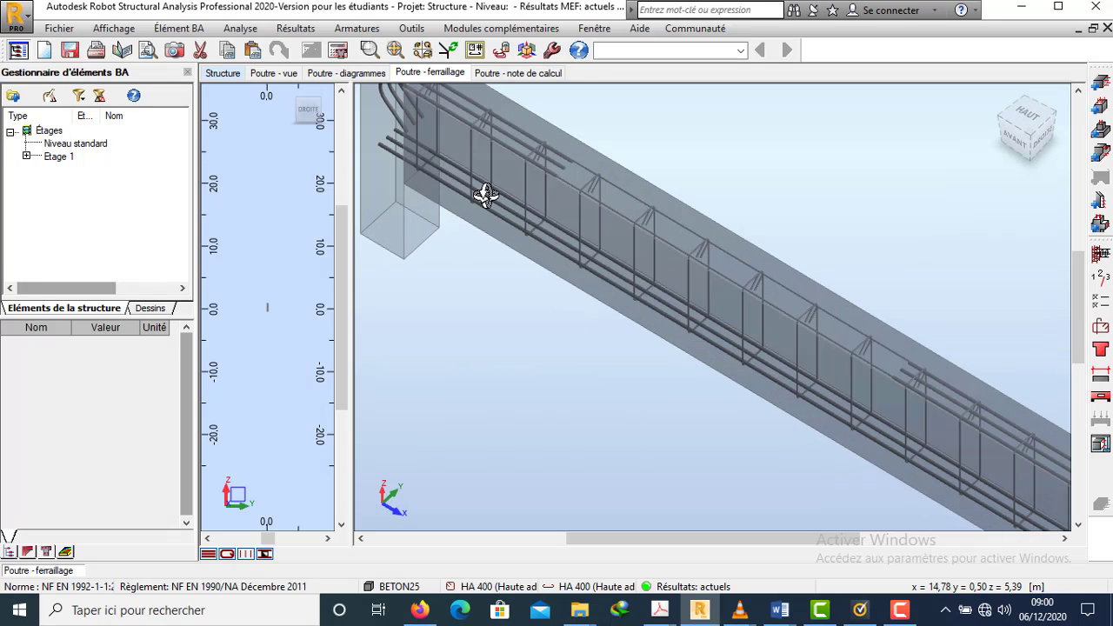
scroll(509, 209, up, 2)
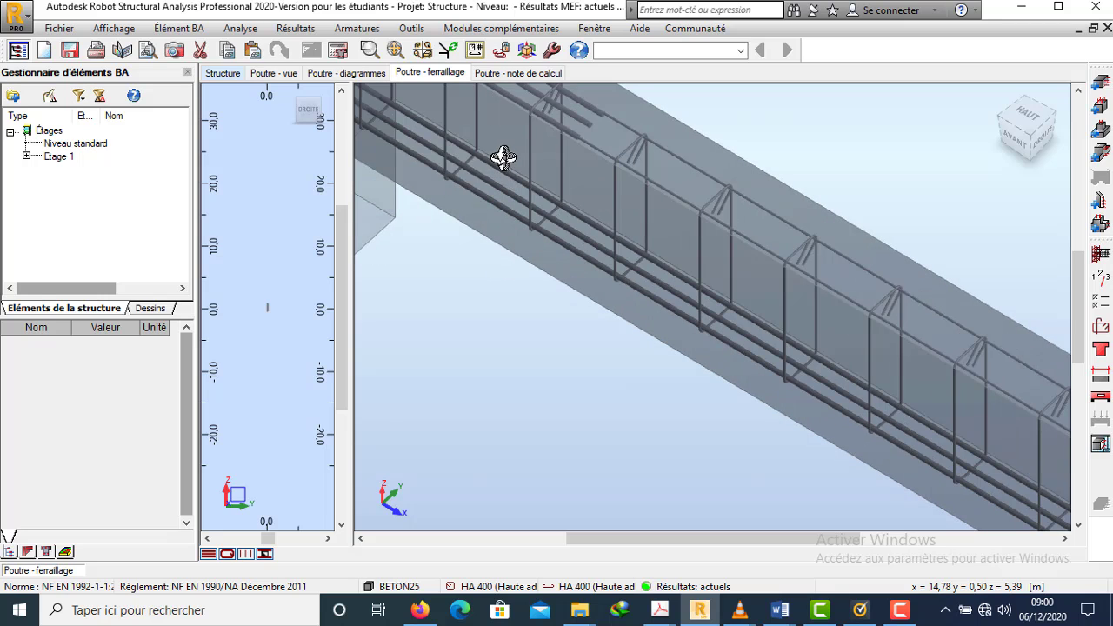
scroll(505, 214, down, 1)
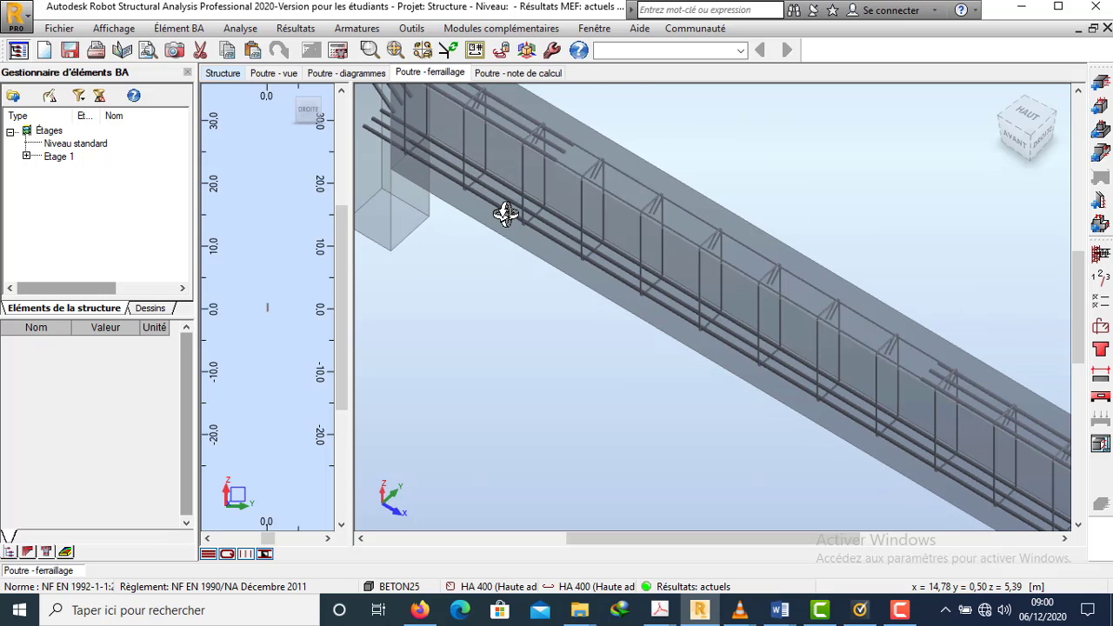
scroll(507, 214, down, 1)
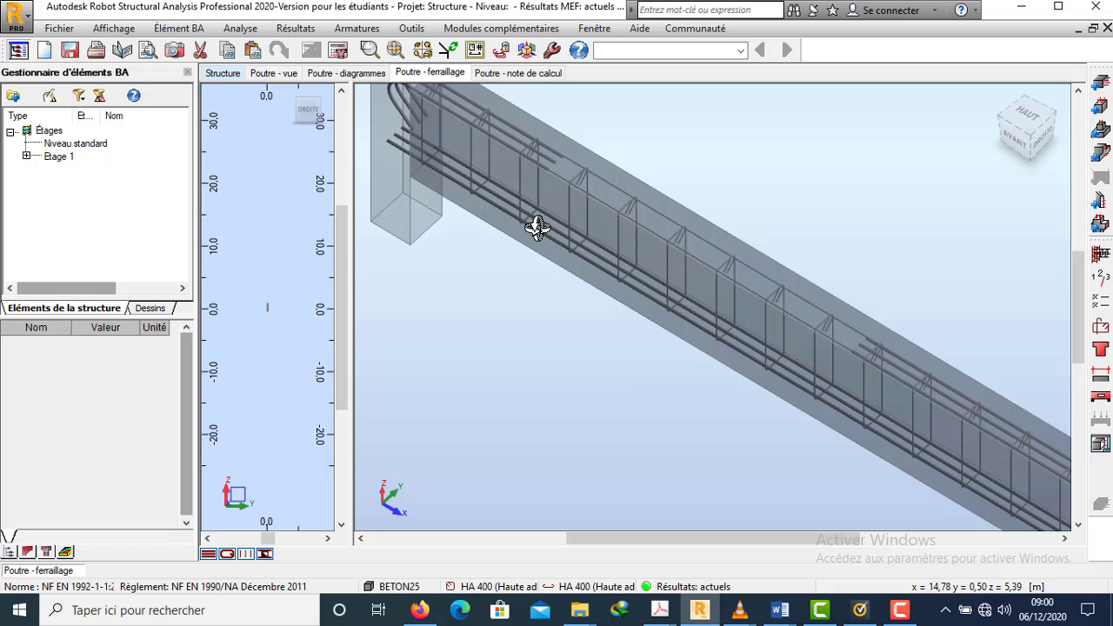
scroll(491, 122, up, 2)
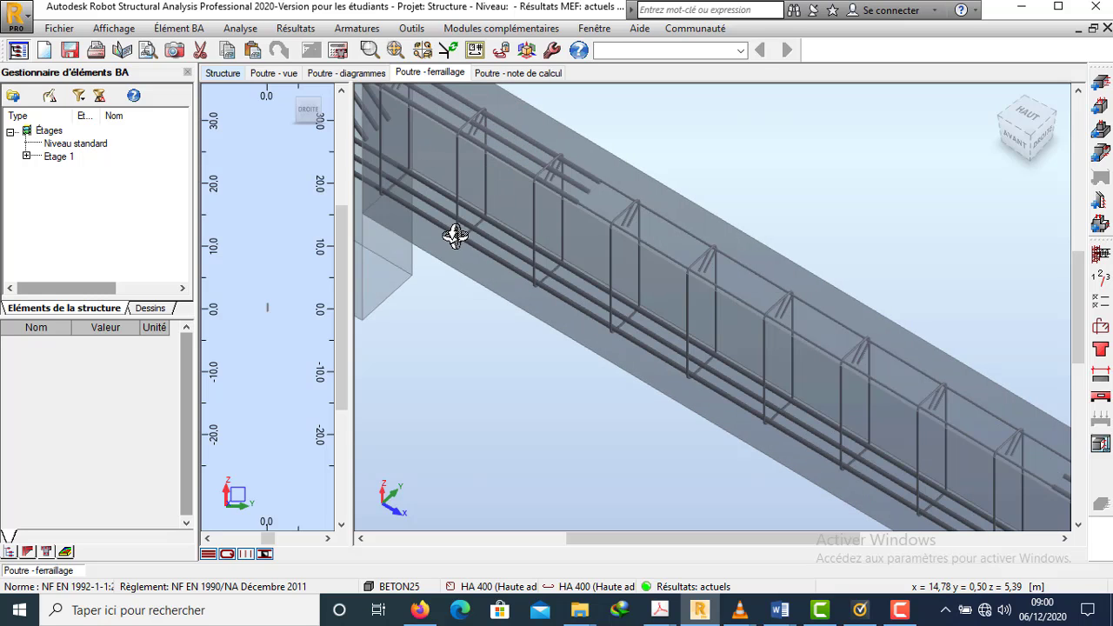
scroll(497, 204, down, 2)
scroll(666, 345, down, 1)
scroll(774, 389, up, 1)
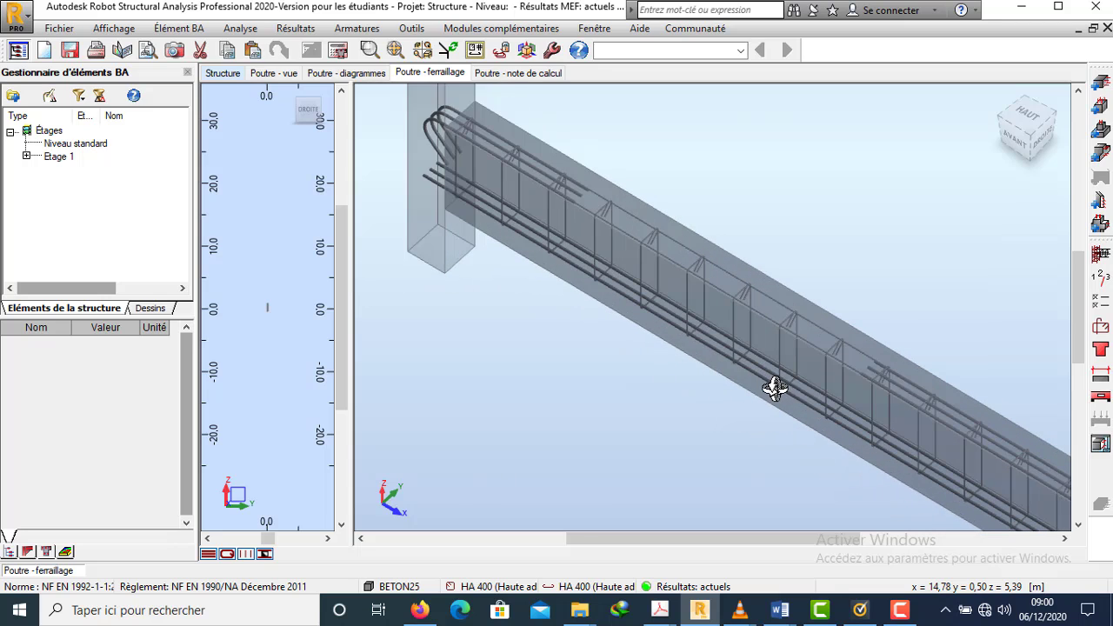
scroll(774, 389, up, 1)
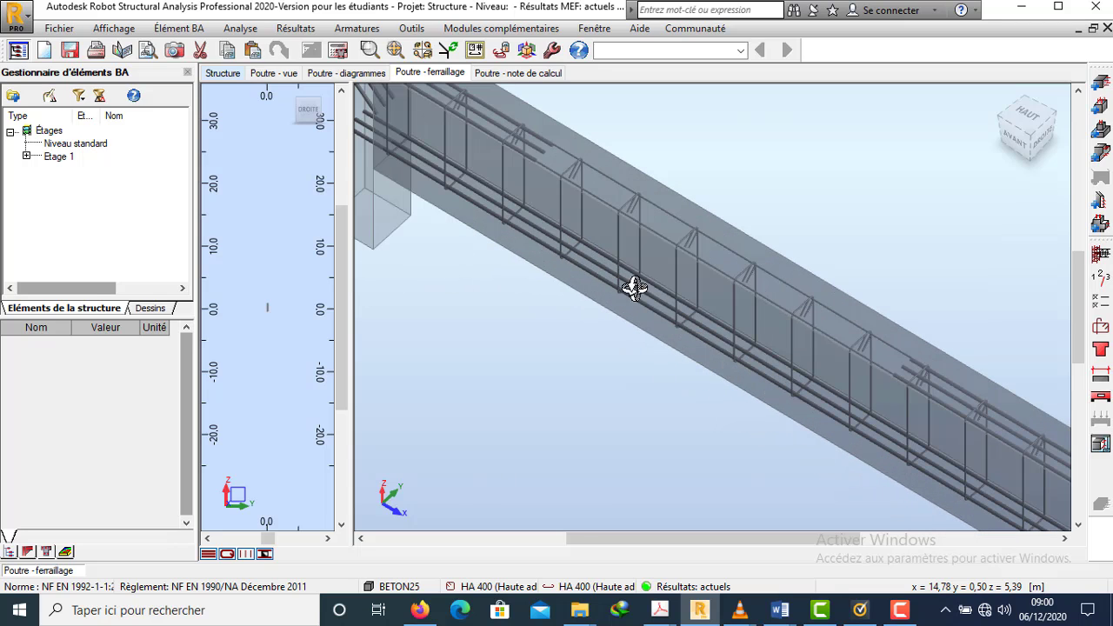
scroll(839, 398, up, 1)
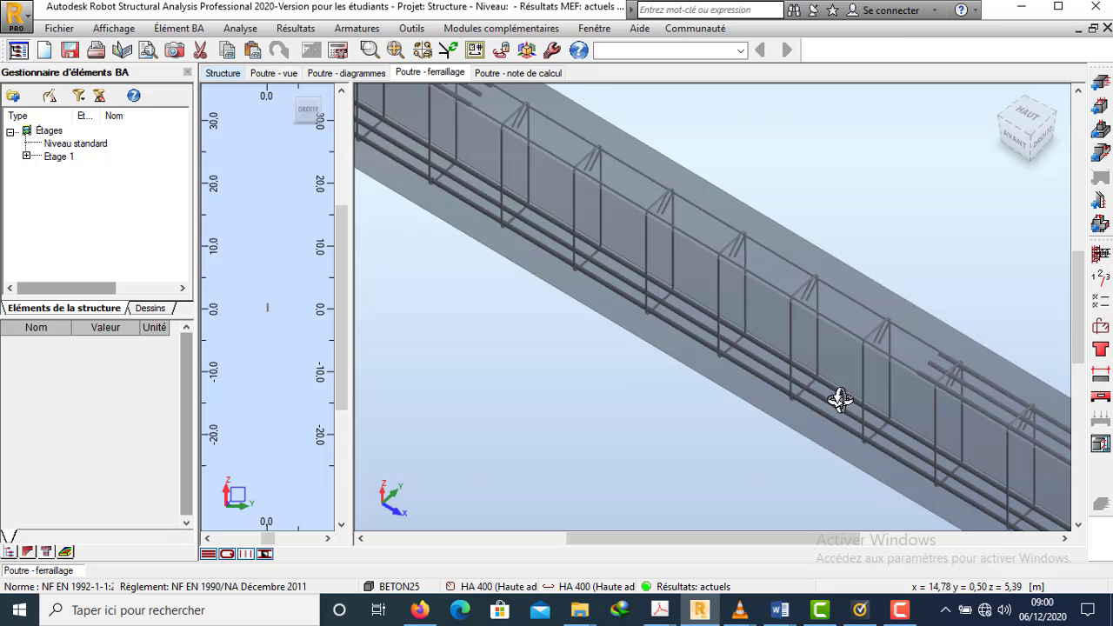
scroll(840, 399, up, 1)
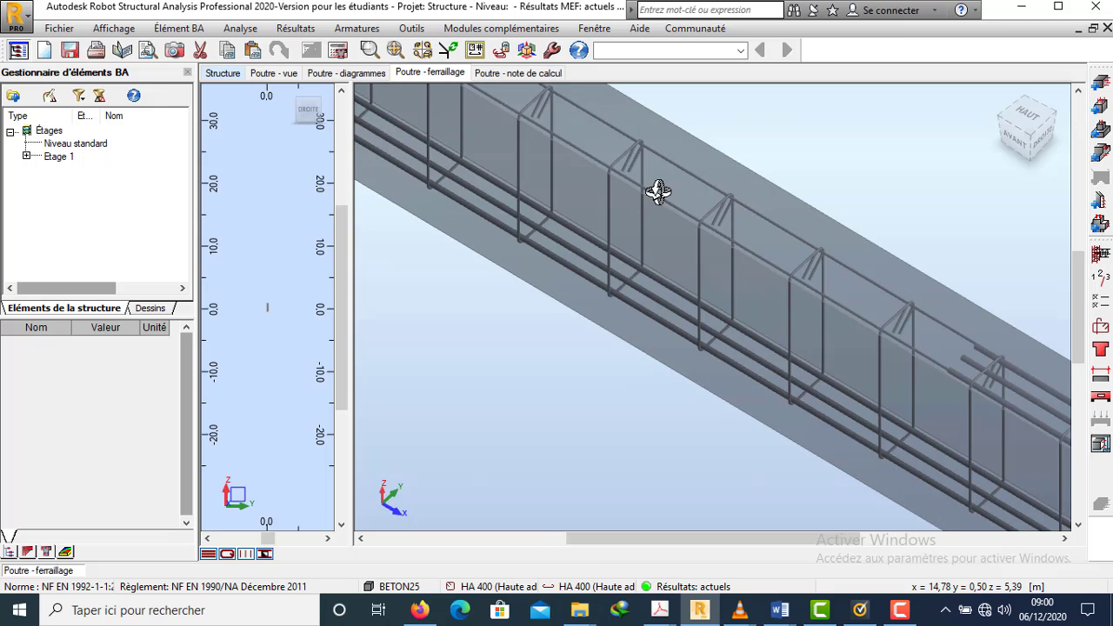
scroll(664, 204, down, 1)
scroll(688, 187, up, 2)
scroll(609, 289, down, 2)
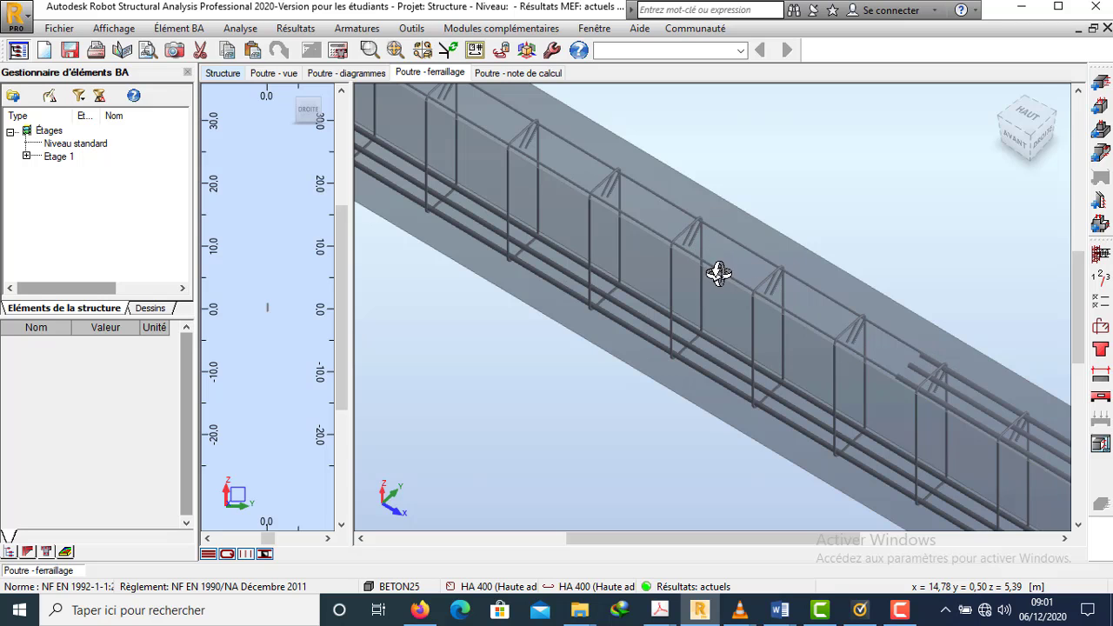
scroll(869, 368, up, 2)
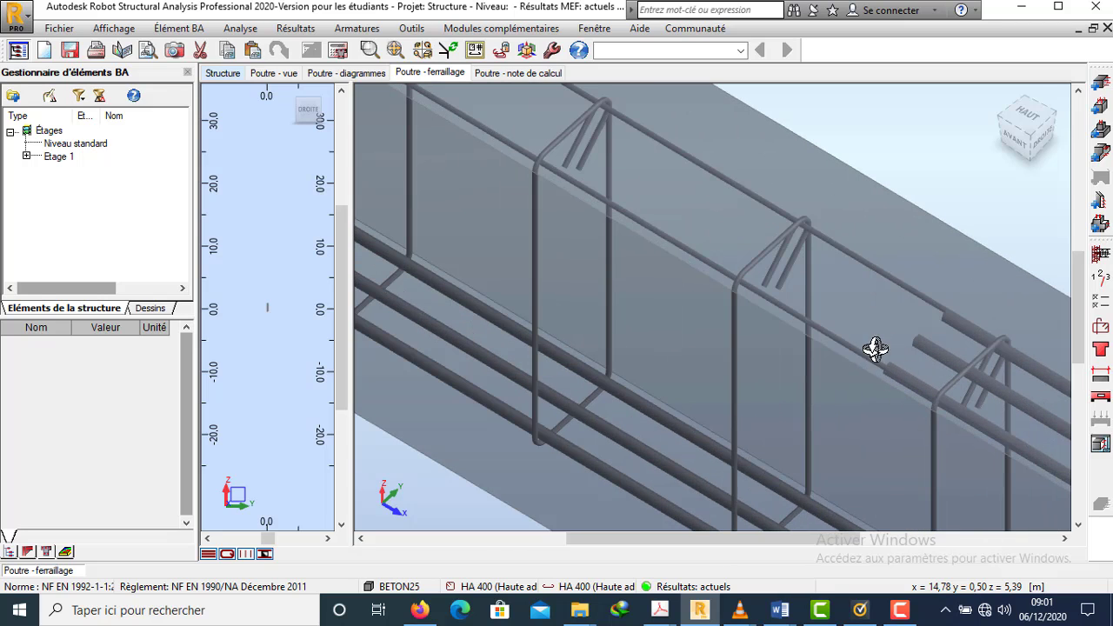
scroll(687, 298, down, 5)
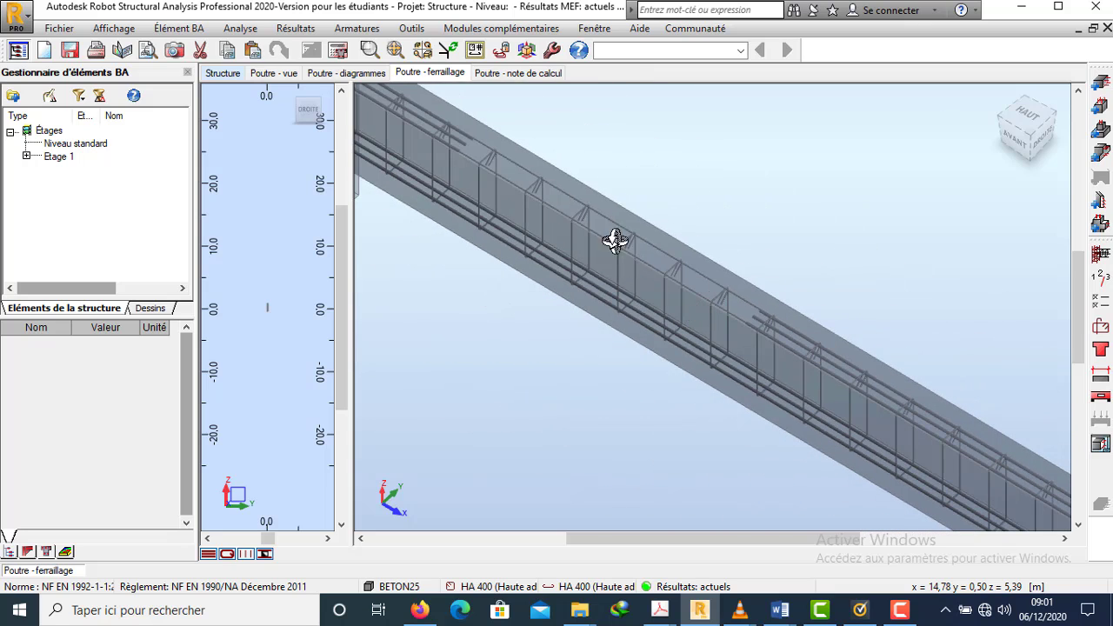
scroll(591, 229, down, 3)
scroll(592, 228, up, 2)
scroll(576, 186, down, 4)
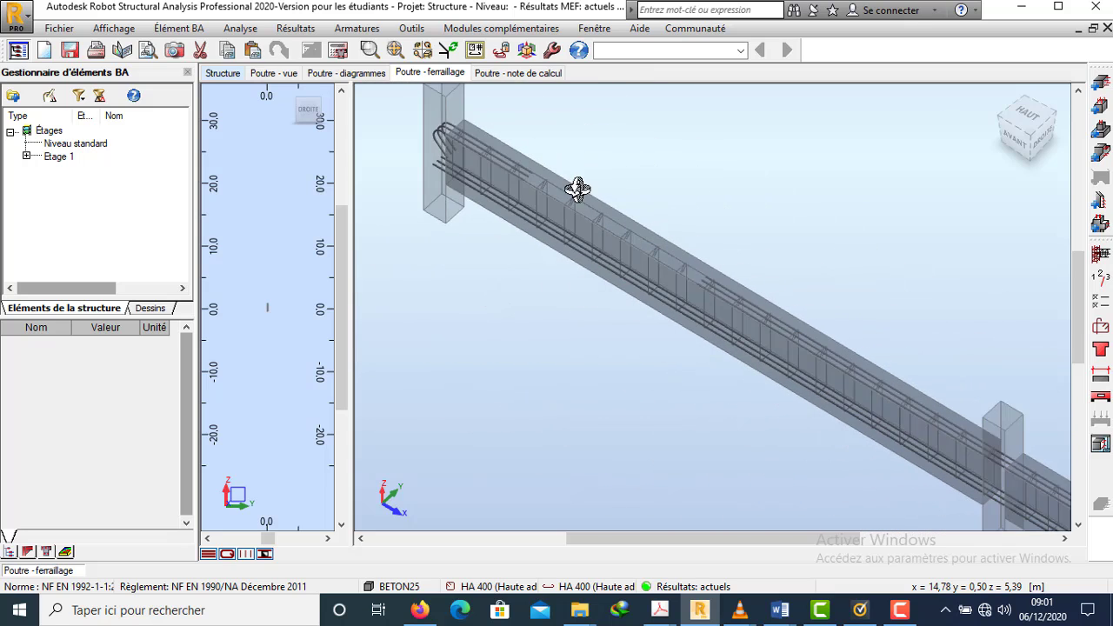
Step: Examine the reinforcement at the second support and along the following span of the beam in 3D
scroll(892, 399, up, 3)
scroll(887, 383, up, 1)
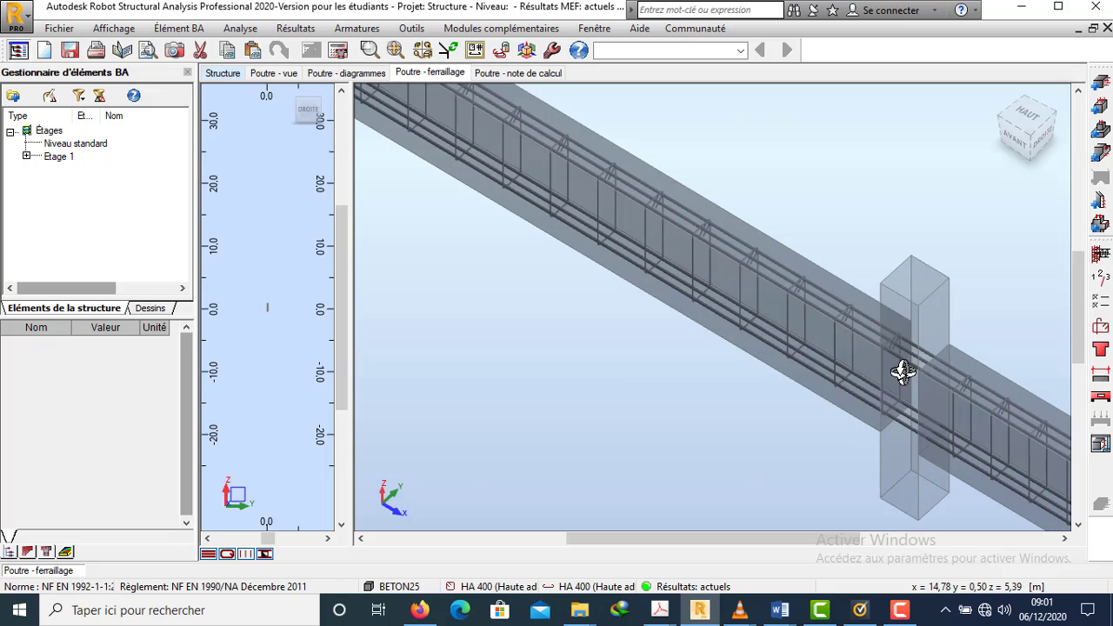
scroll(878, 391, up, 2)
scroll(423, 263, down, 4)
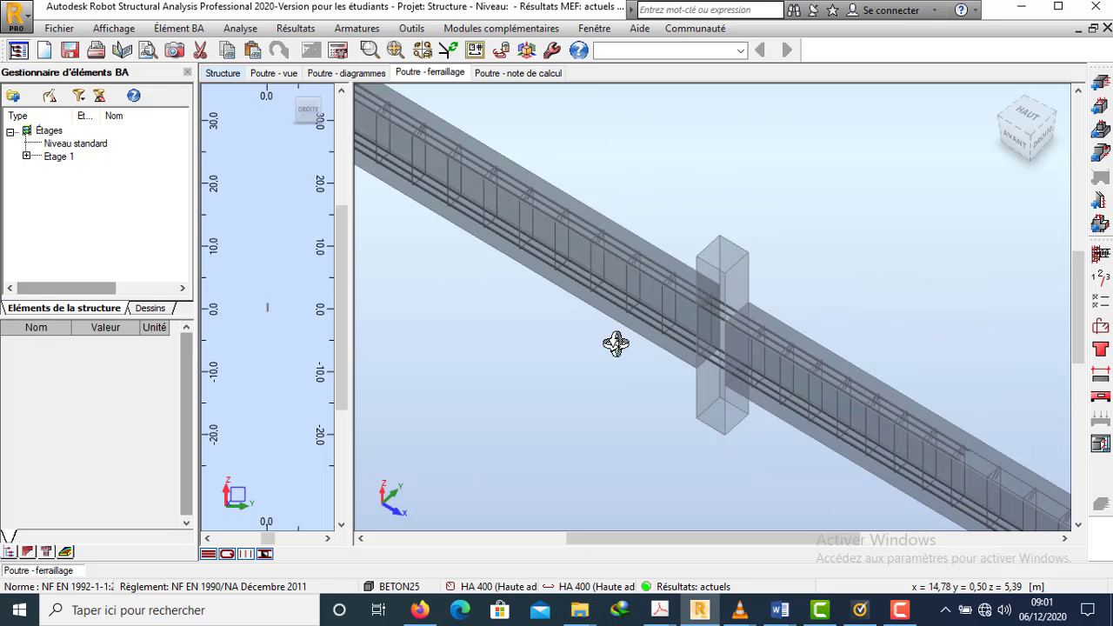
scroll(865, 452, up, 1)
scroll(870, 454, up, 2)
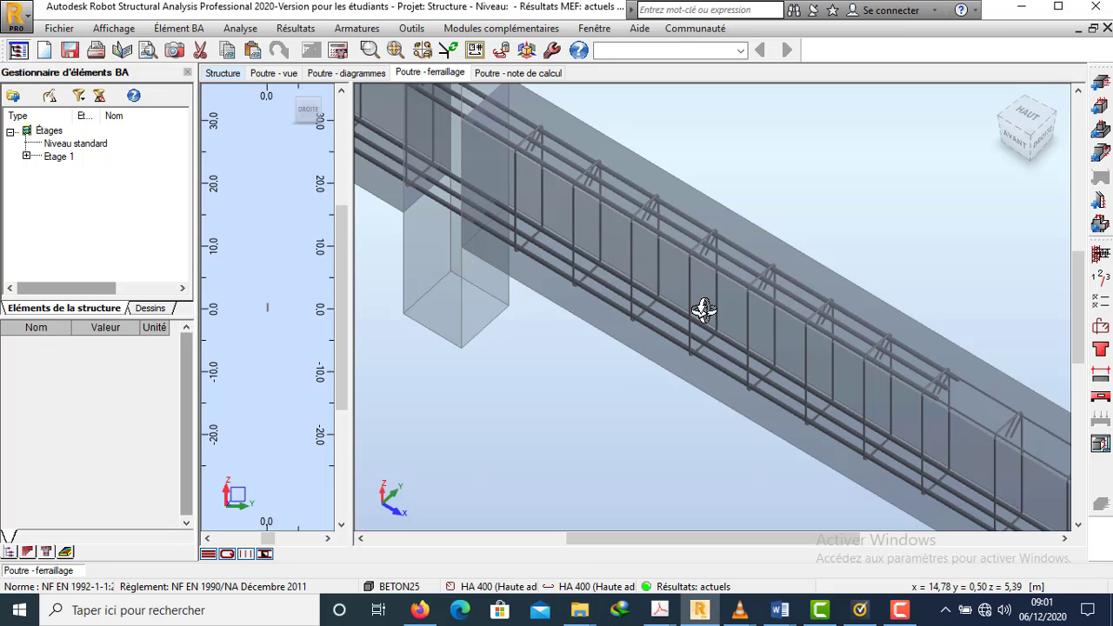
scroll(559, 219, down, 3)
scroll(489, 165, down, 3)
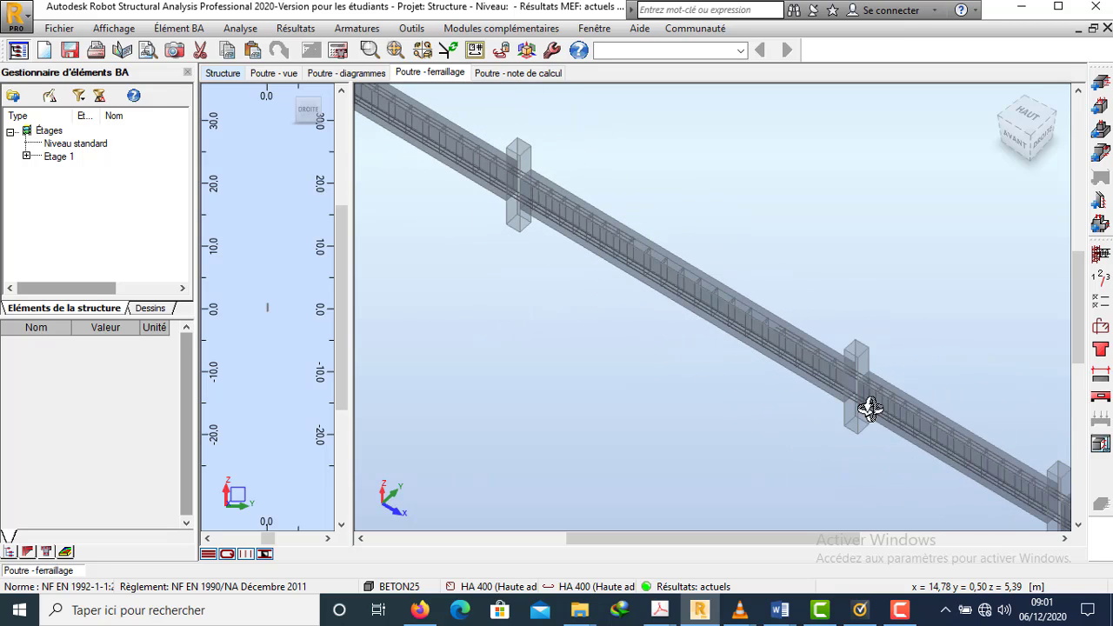
scroll(790, 340, up, 3)
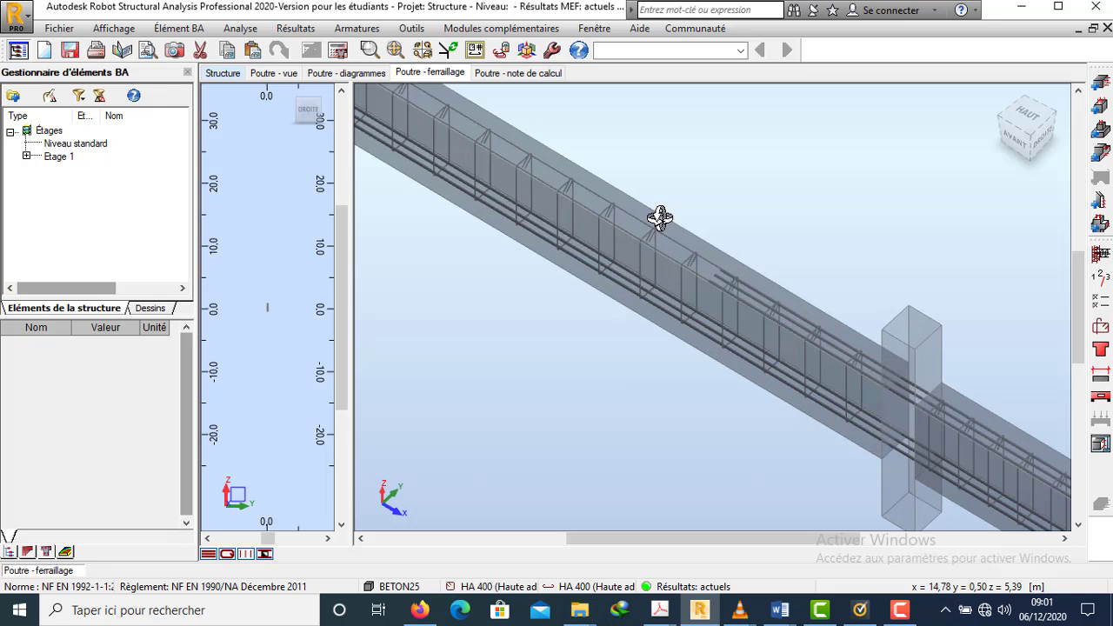
scroll(557, 174, up, 2)
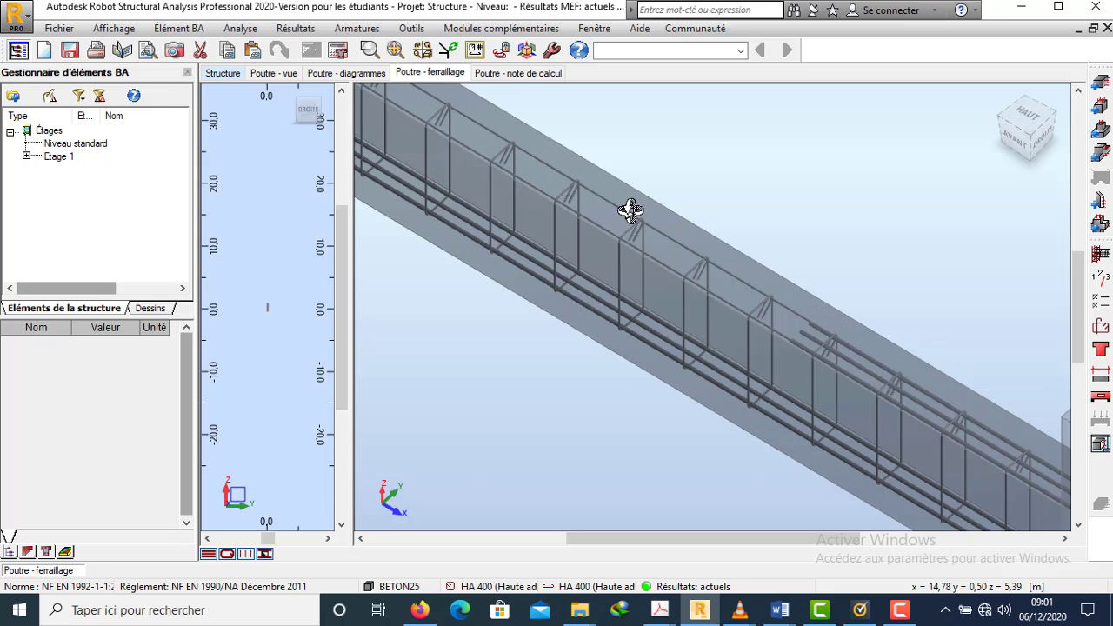
Step: Examine the longitudinal bars and stirrups along the remaining spans up to the beam's far end support in 3D
scroll(629, 209, down, 3)
scroll(706, 304, up, 5)
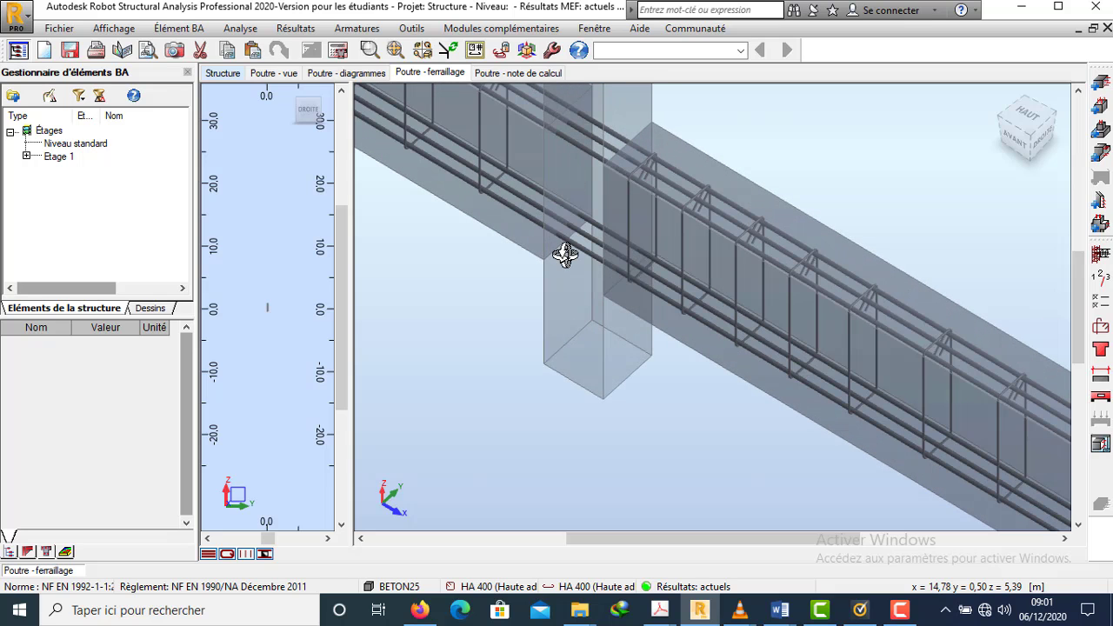
scroll(470, 263, down, 2)
scroll(470, 263, down, 6)
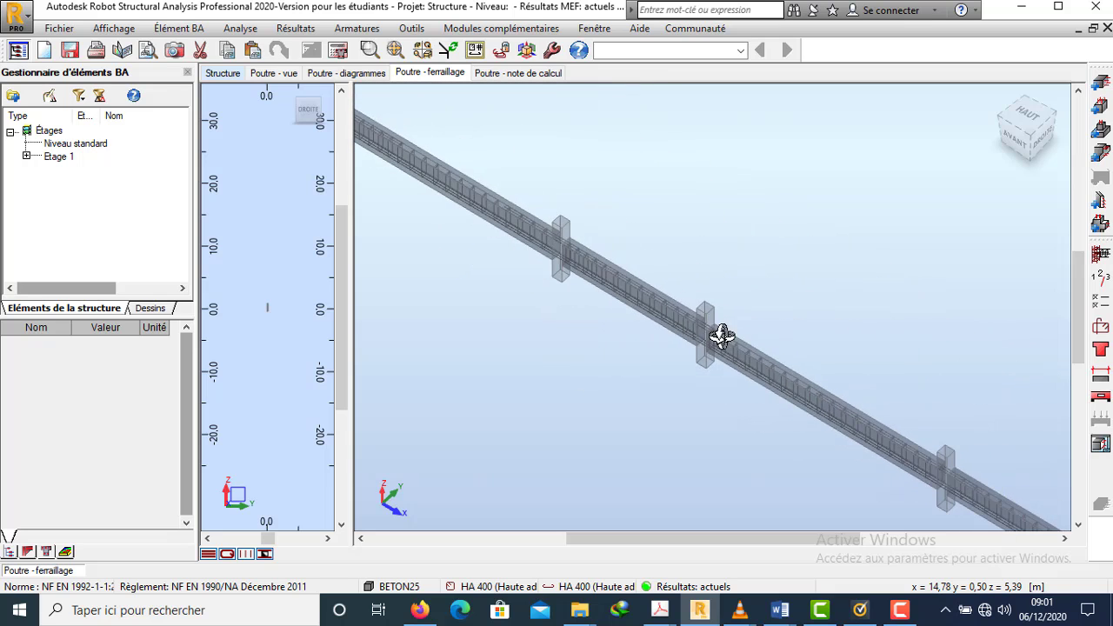
scroll(917, 471, up, 8)
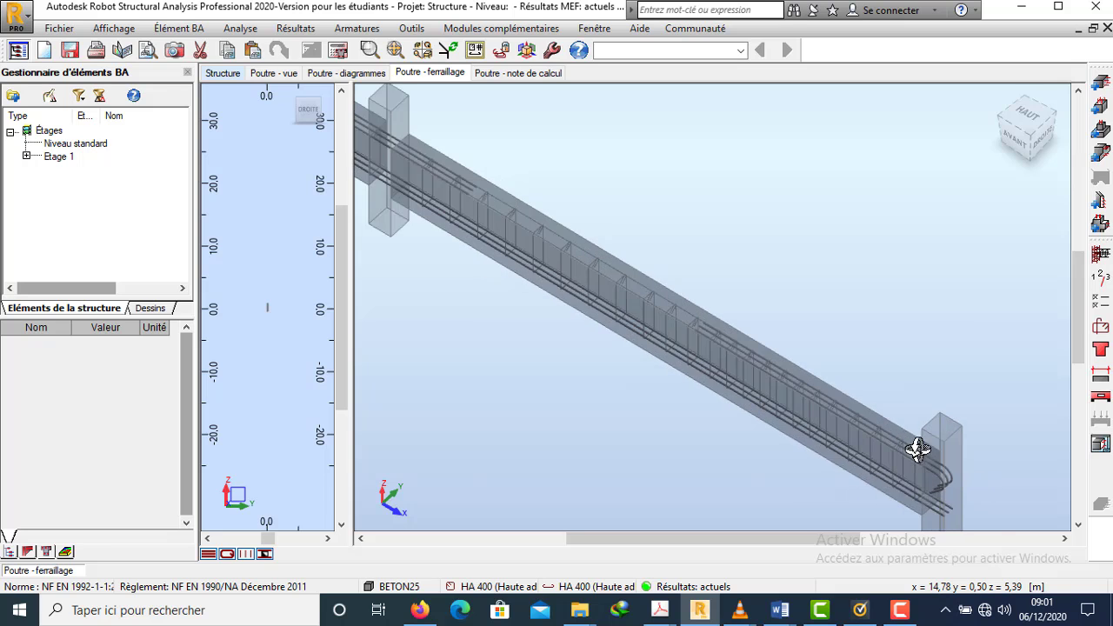
scroll(914, 423, down, 3)
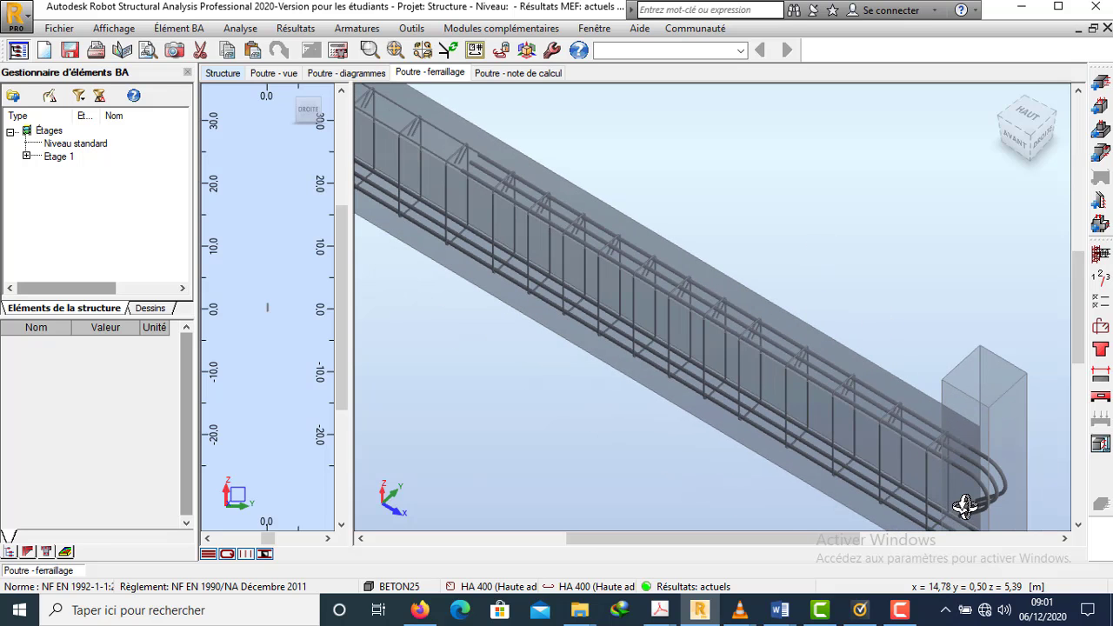
scroll(965, 508, up, 4)
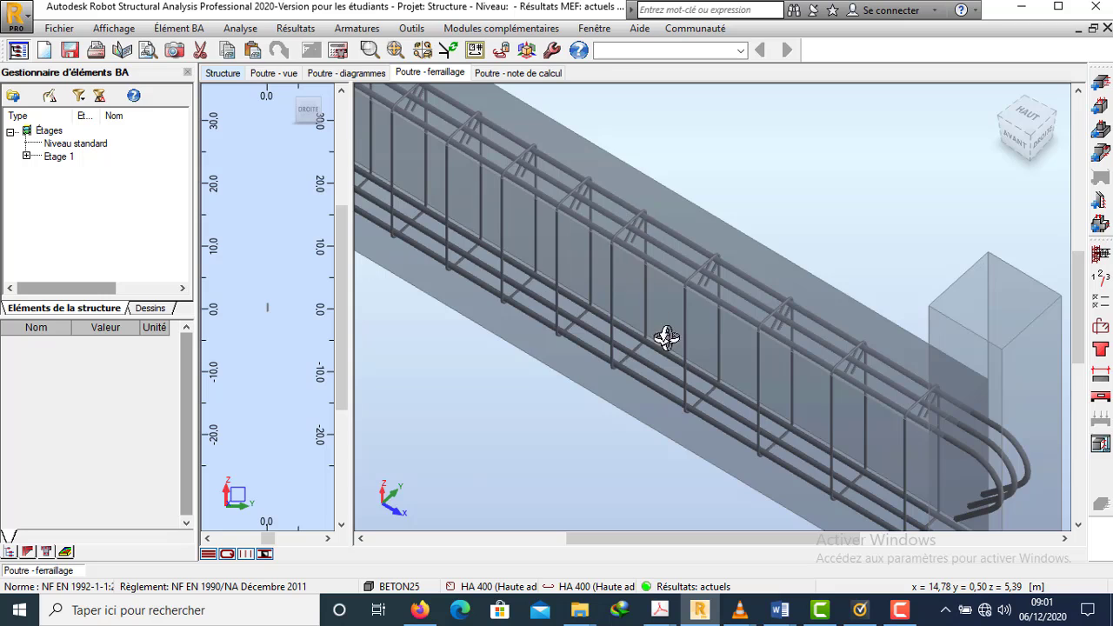
scroll(670, 348, down, 3)
scroll(443, 276, up, 3)
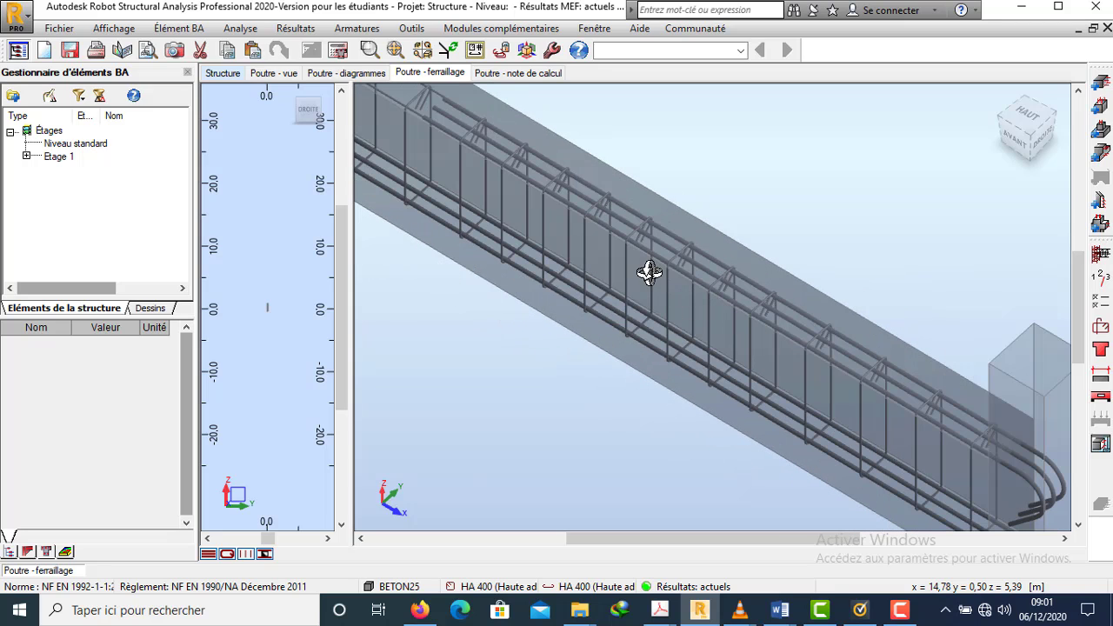
Step: Open the beam's calculation note and review it from material characteristics and geometry through internal forces, theoretical steel sections and reinforcement quantities
click(513, 74)
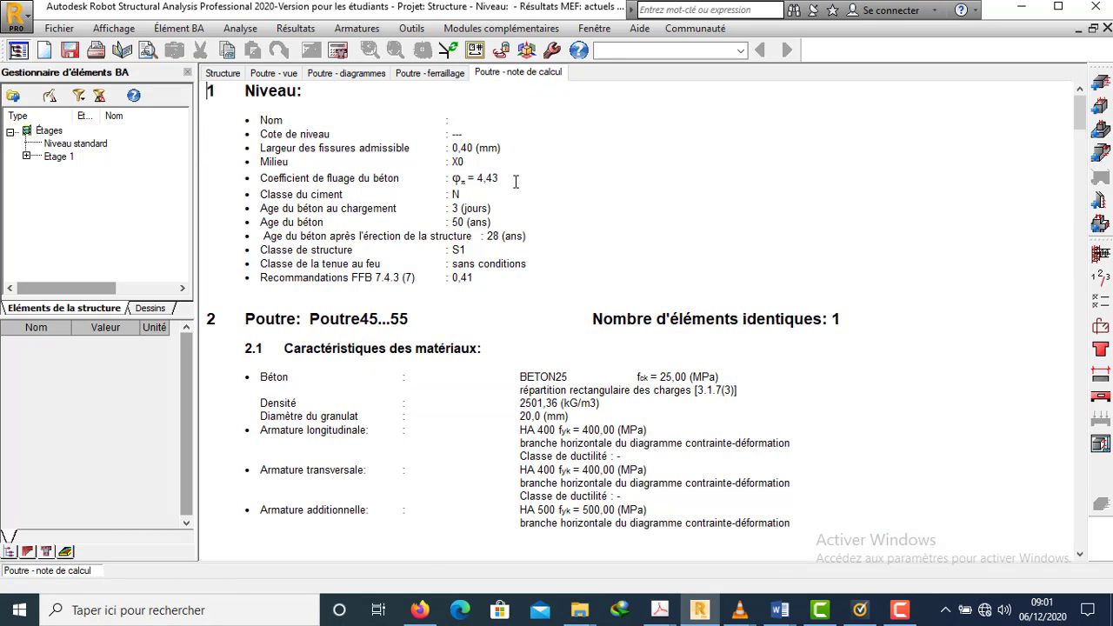
scroll(516, 181, down, 3)
scroll(500, 212, up, 3)
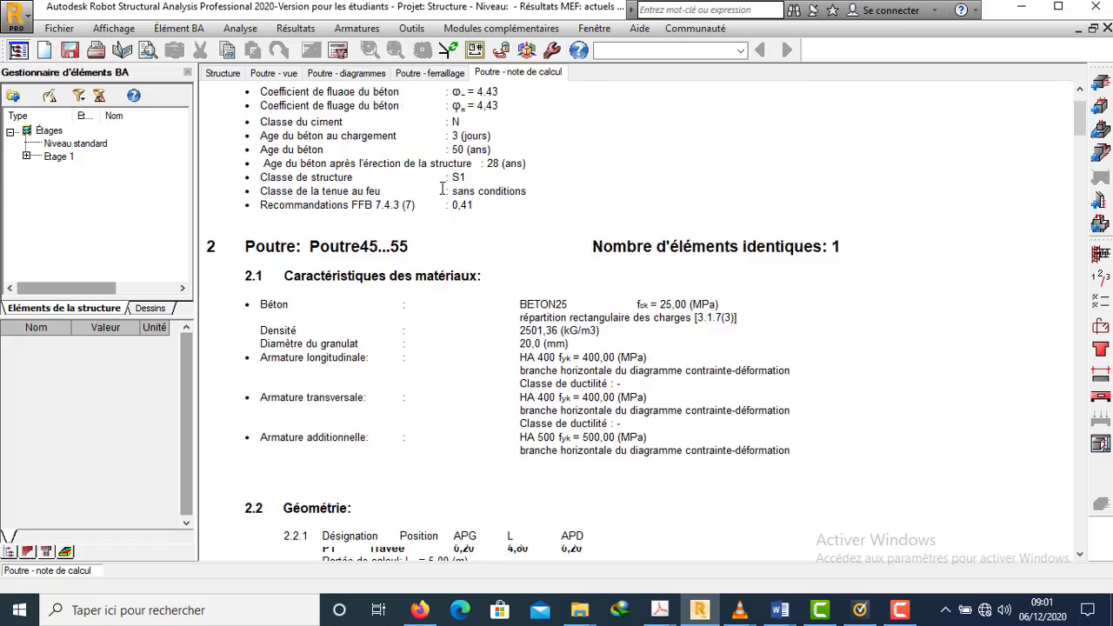
scroll(478, 195, down, 20)
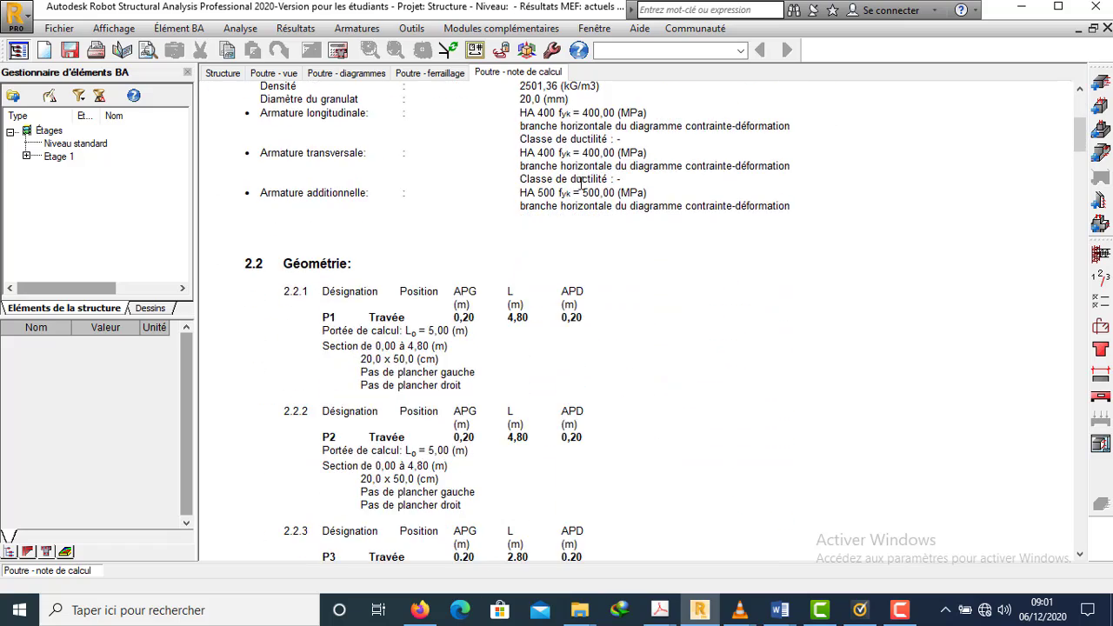
scroll(516, 251, down, 12)
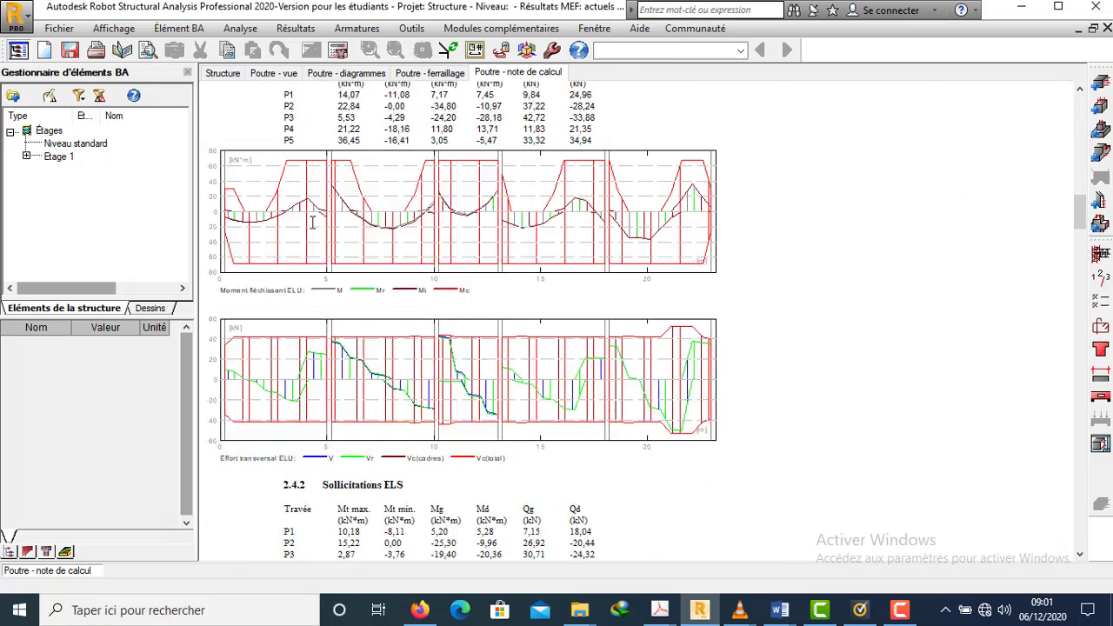
scroll(489, 281, down, 15)
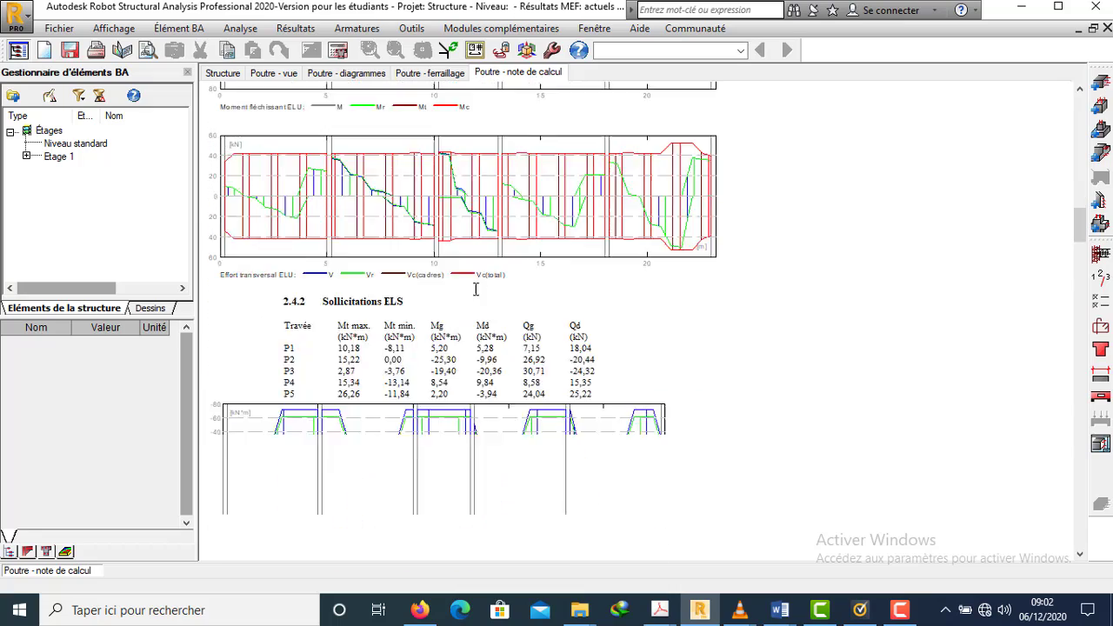
scroll(474, 281, down, 20)
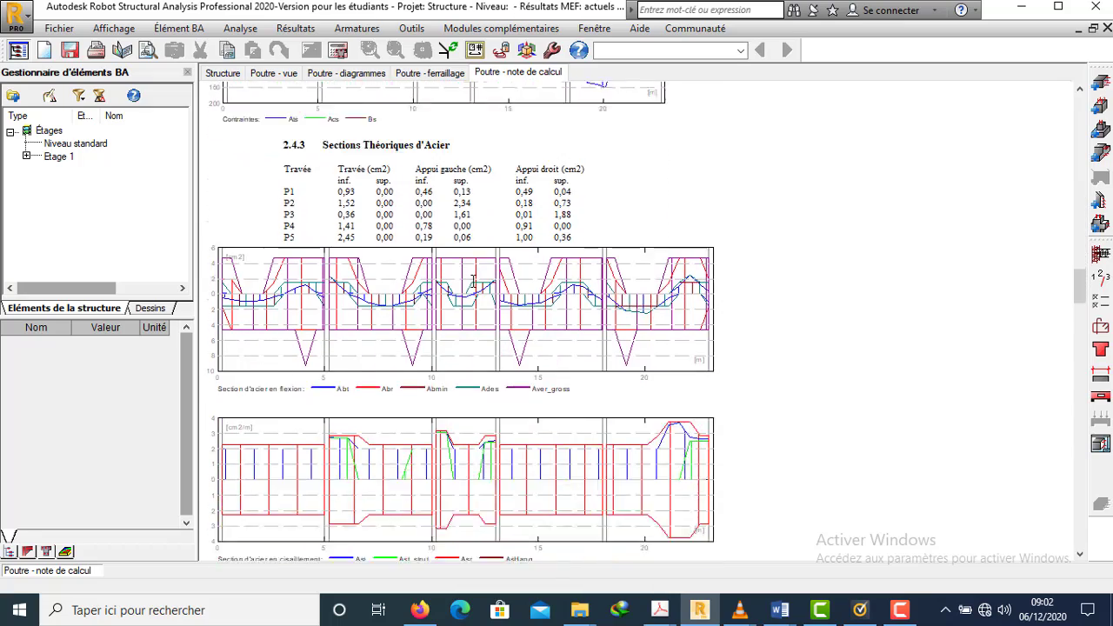
scroll(467, 278, down, 20)
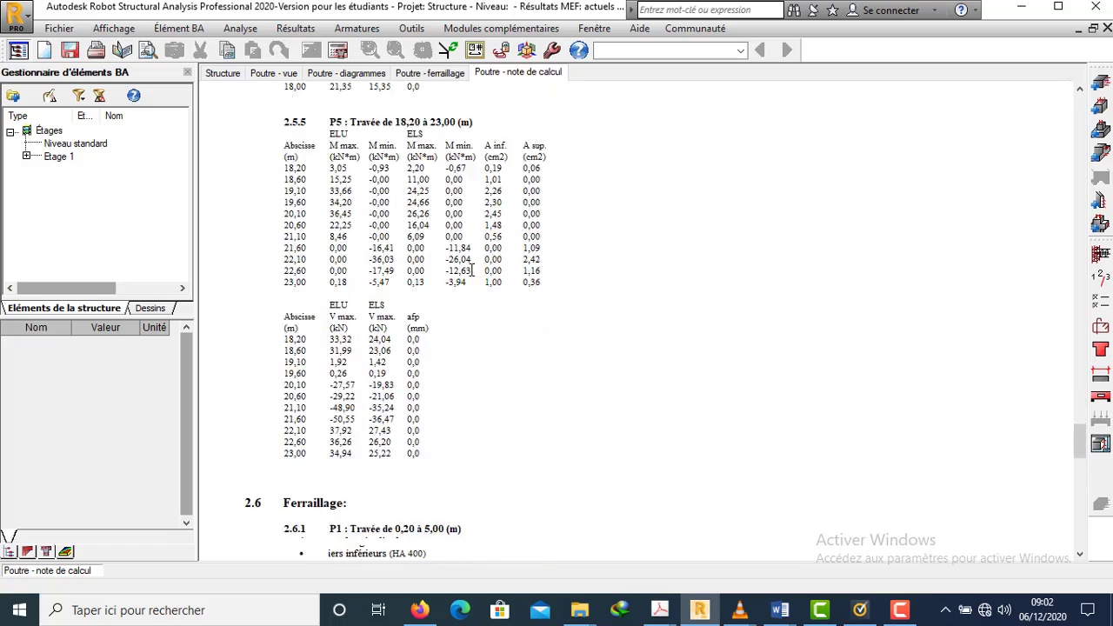
scroll(466, 281, down, 20)
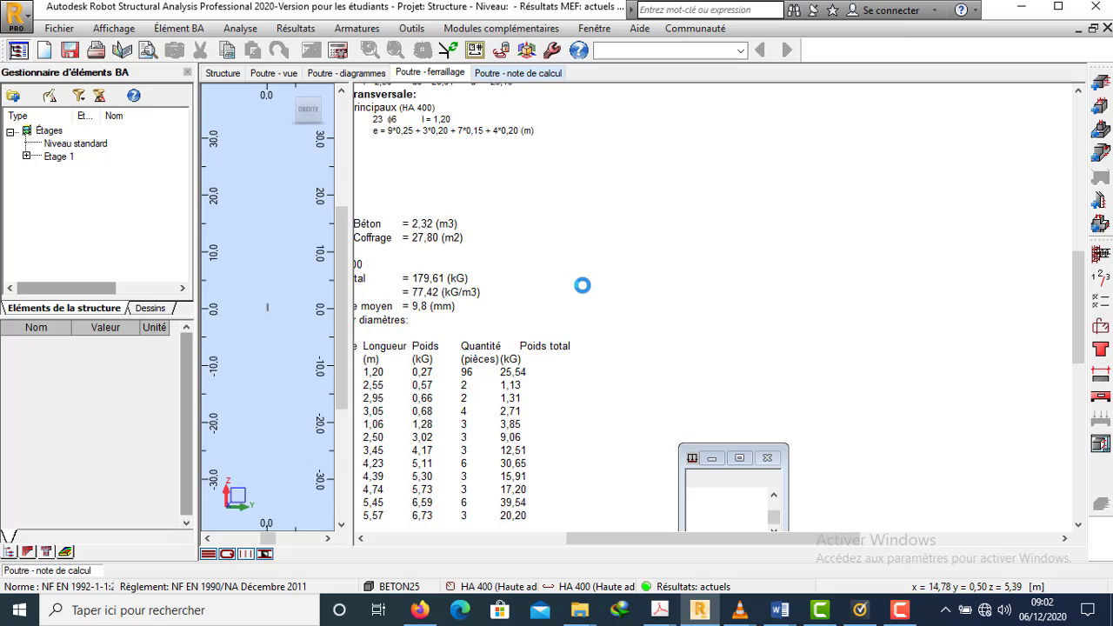
Step: Inspect an intermediate support in the 3D reinforcement view and generate the beam's execution drawings
scroll(640, 253, up, 5)
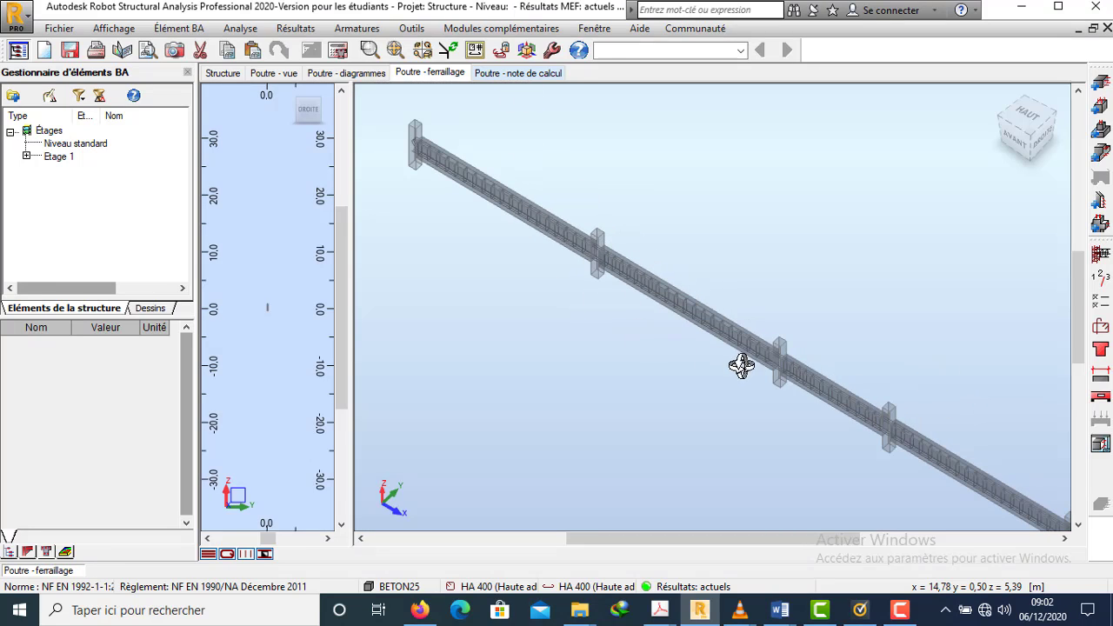
scroll(572, 259, up, 3)
scroll(572, 180, up, 4)
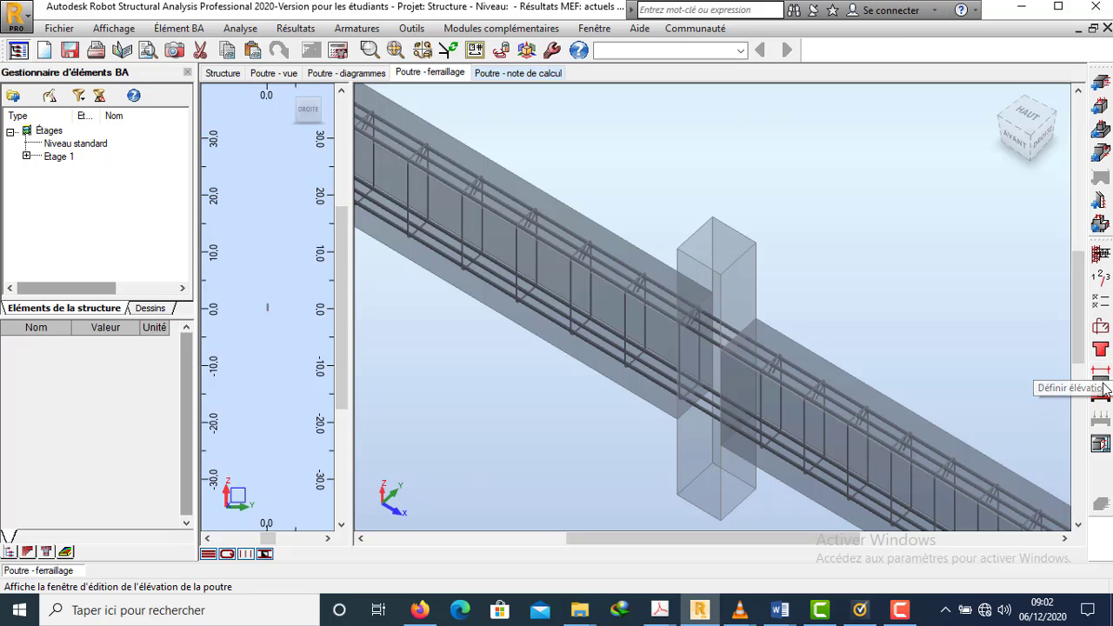
click(1100, 445)
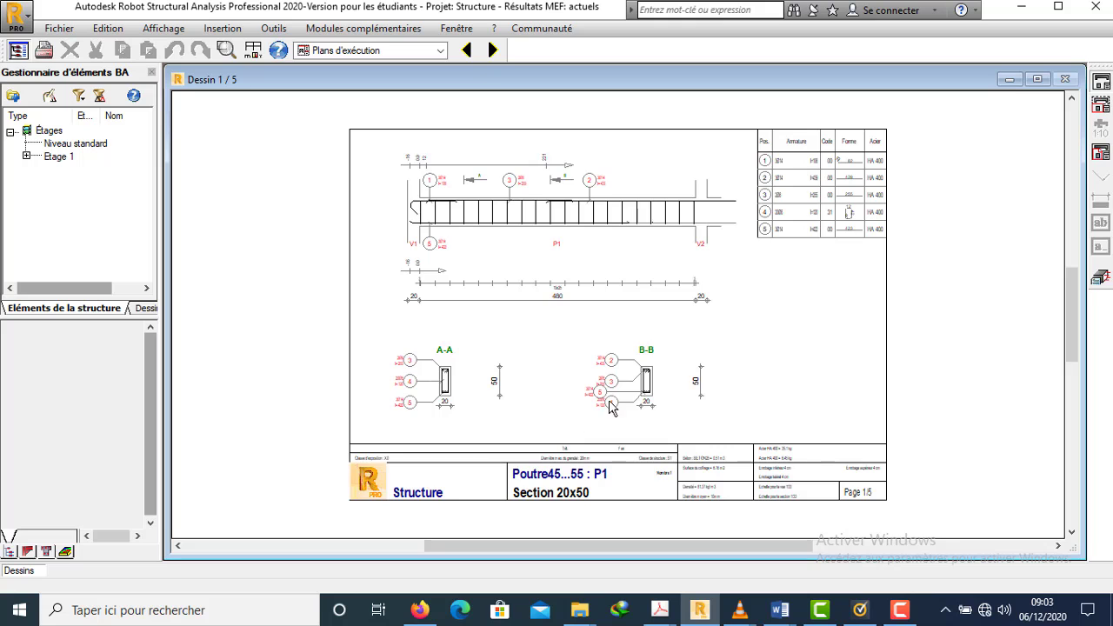
Step: Examine the bar layout in cross-sections B-B and A-A on the drawing of span P1
scroll(611, 409, up, 5)
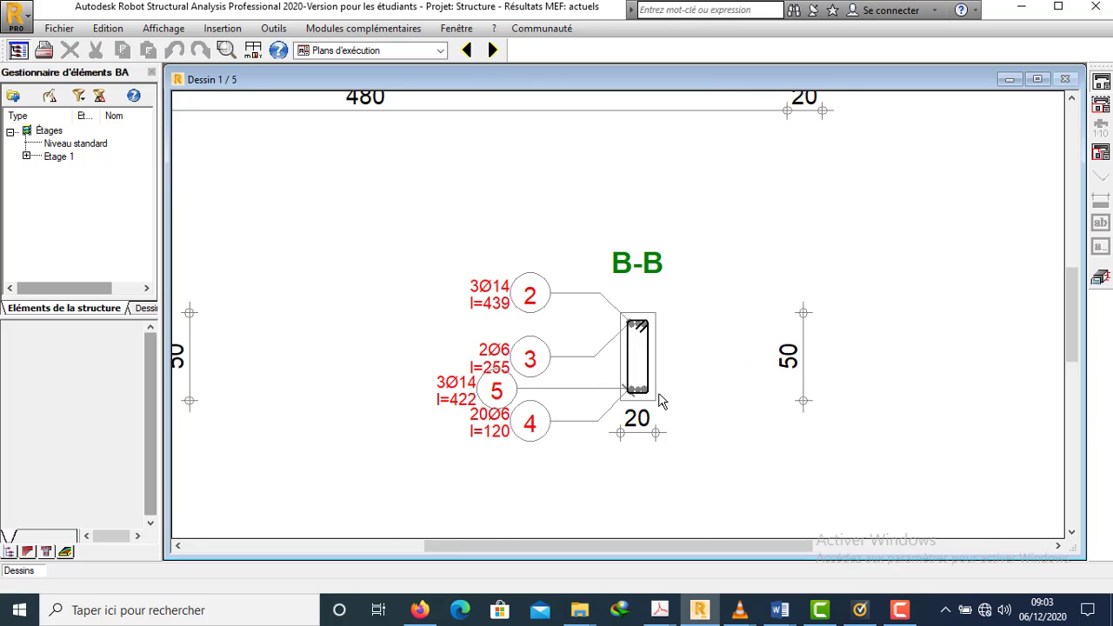
scroll(660, 400, up, 1)
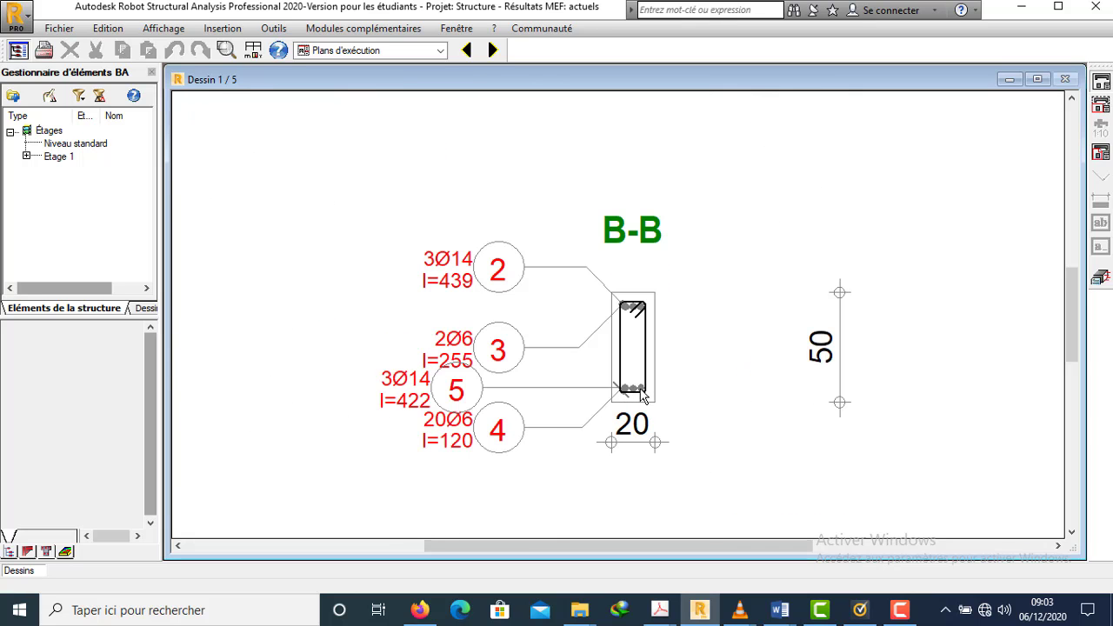
scroll(650, 296, down, 2)
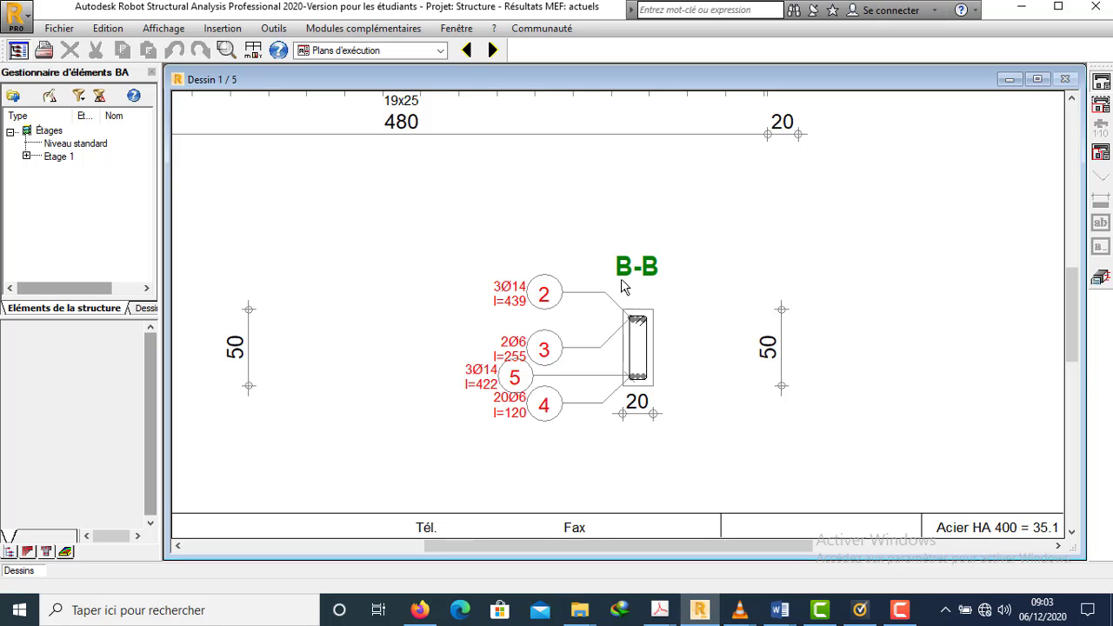
scroll(694, 377, down, 5)
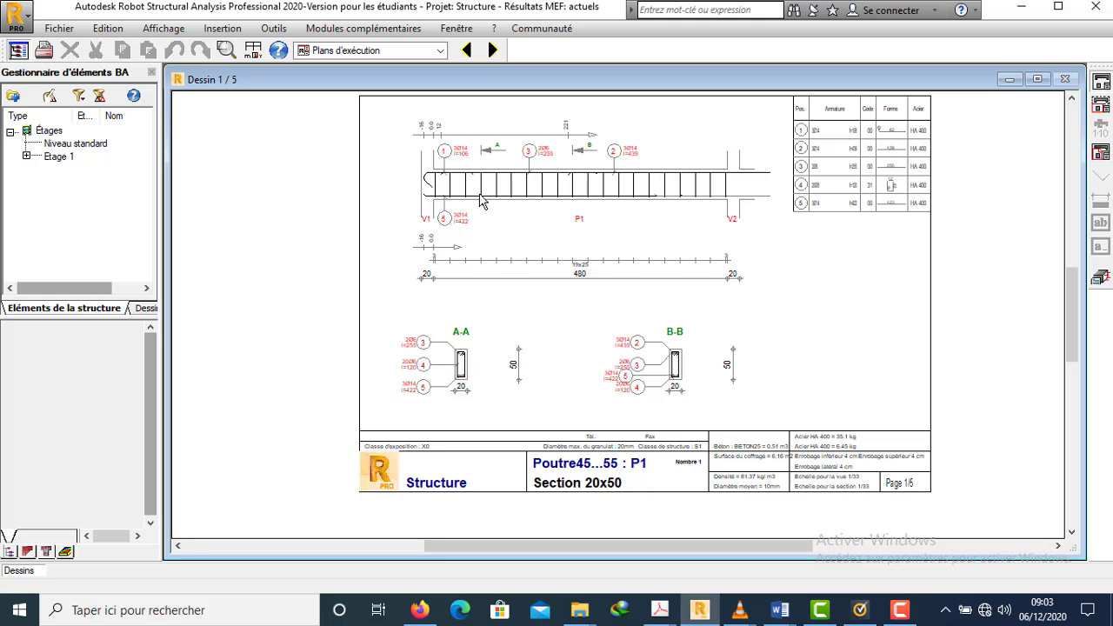
scroll(432, 373, up, 5)
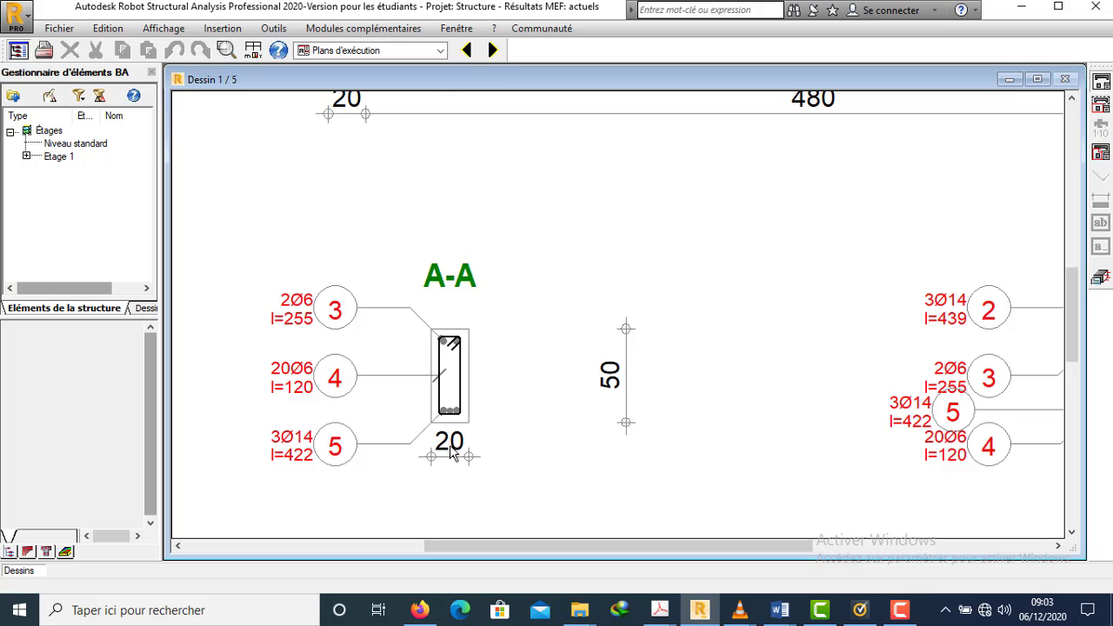
scroll(452, 454, down, 5)
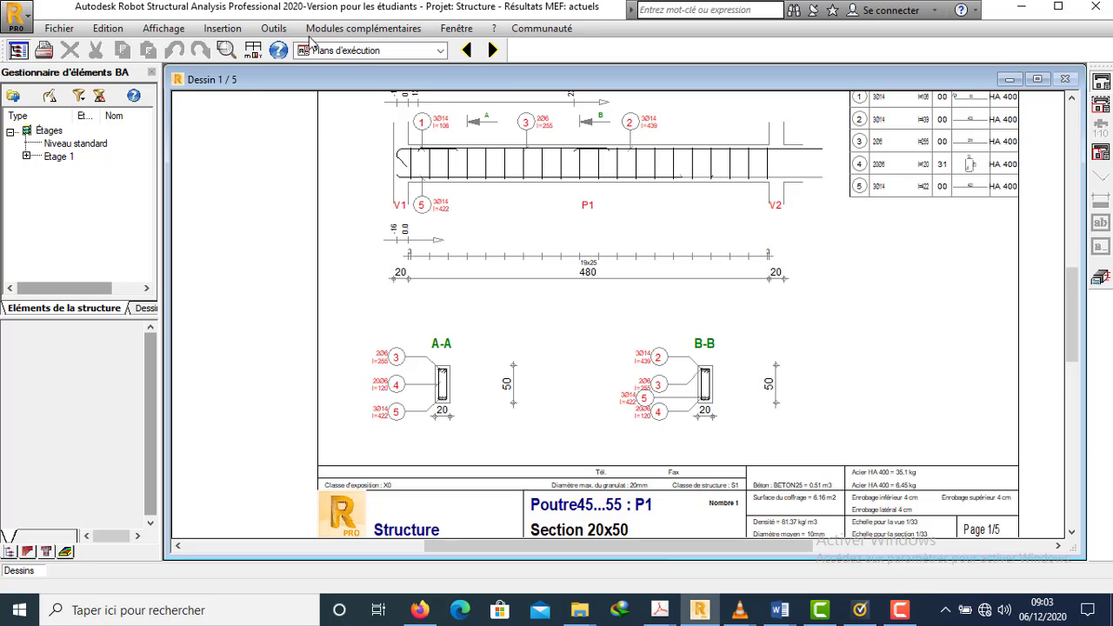
Step: Display the drawing of span P2 and examine the bars in cross-section D-D
click(493, 51)
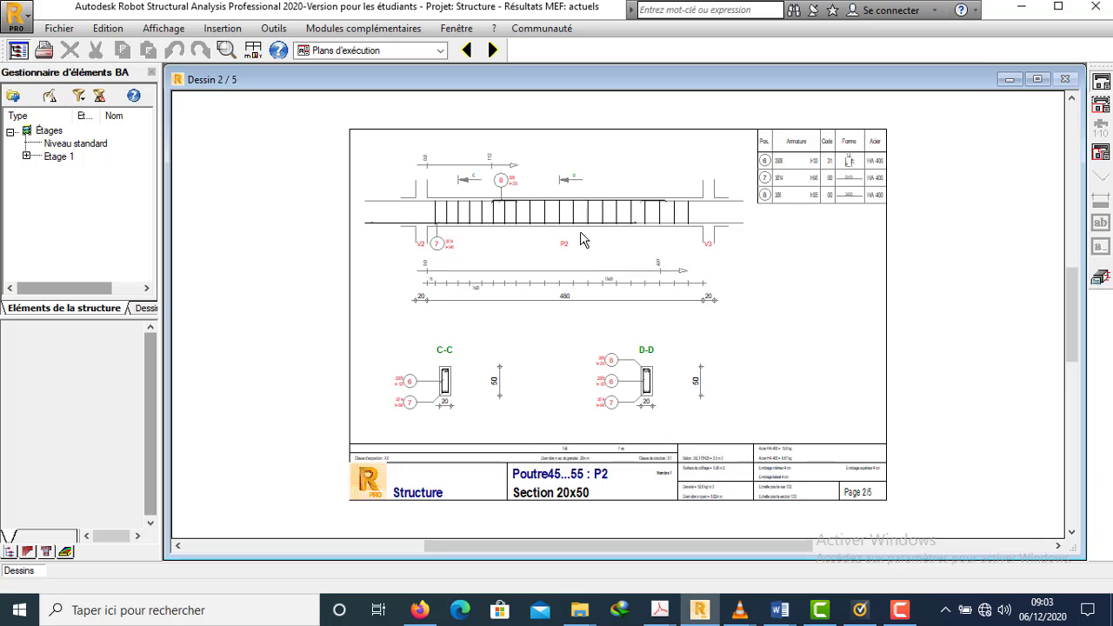
scroll(634, 370, up, 5)
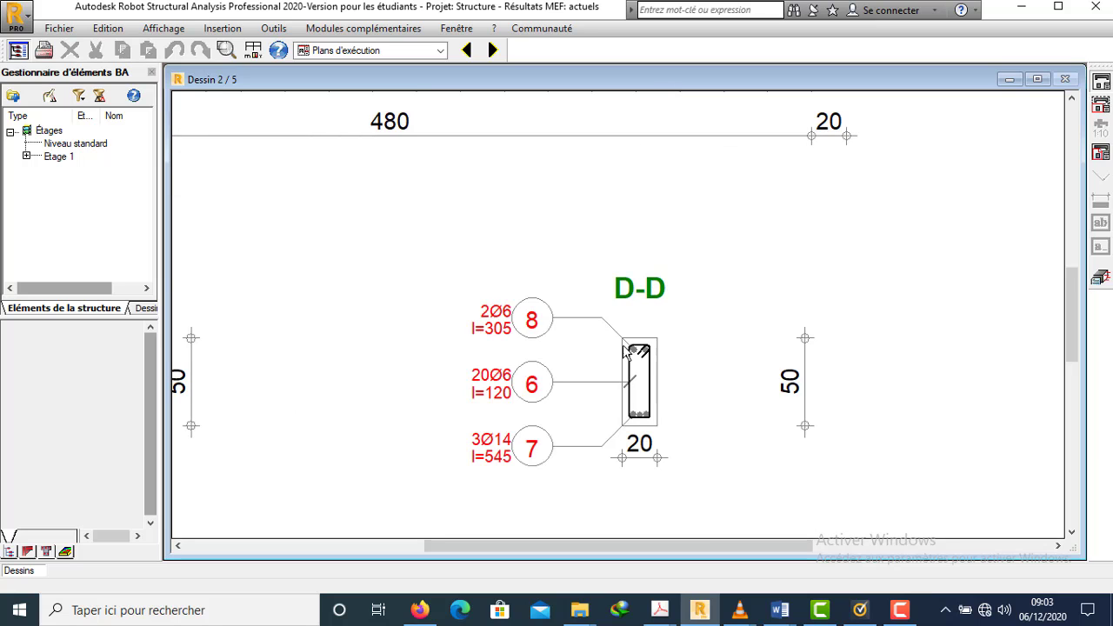
scroll(609, 374, up, 2)
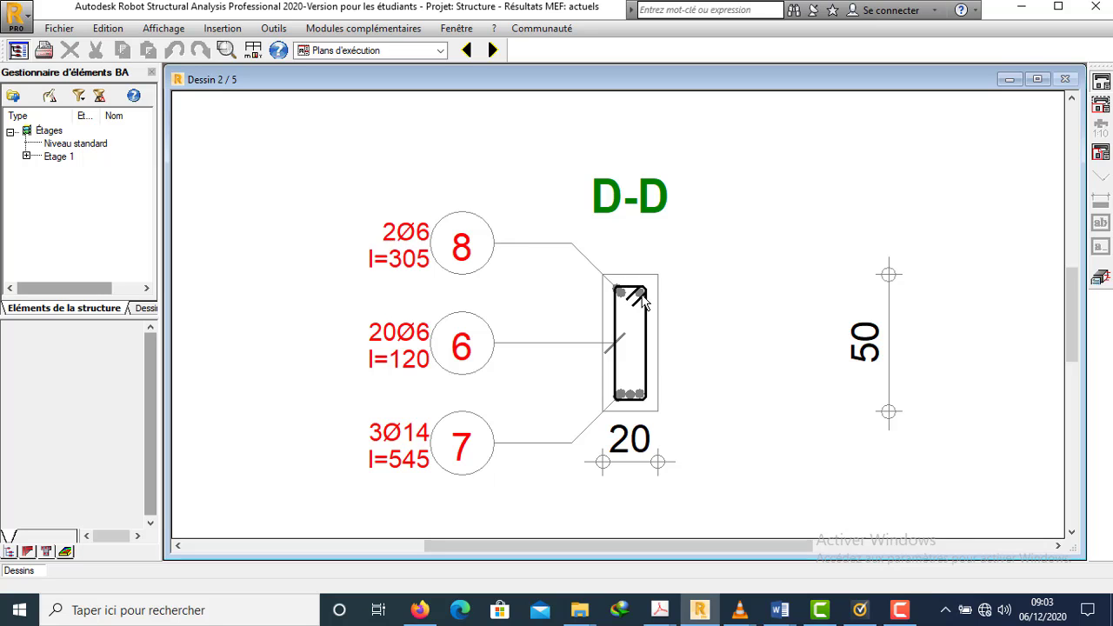
scroll(653, 352, down, 2)
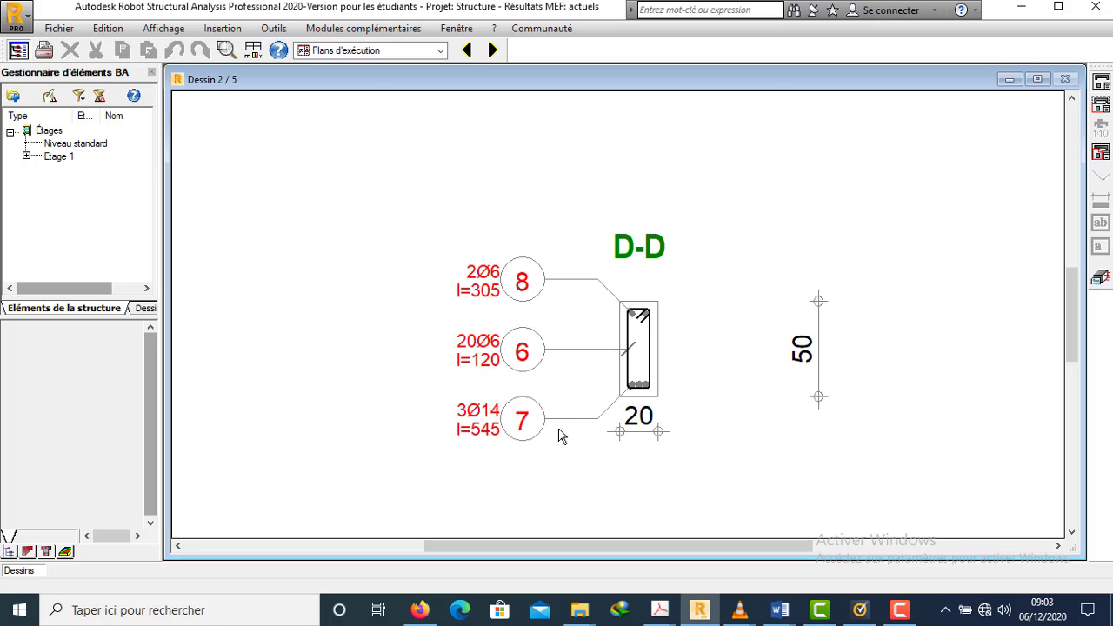
scroll(539, 431, down, 1)
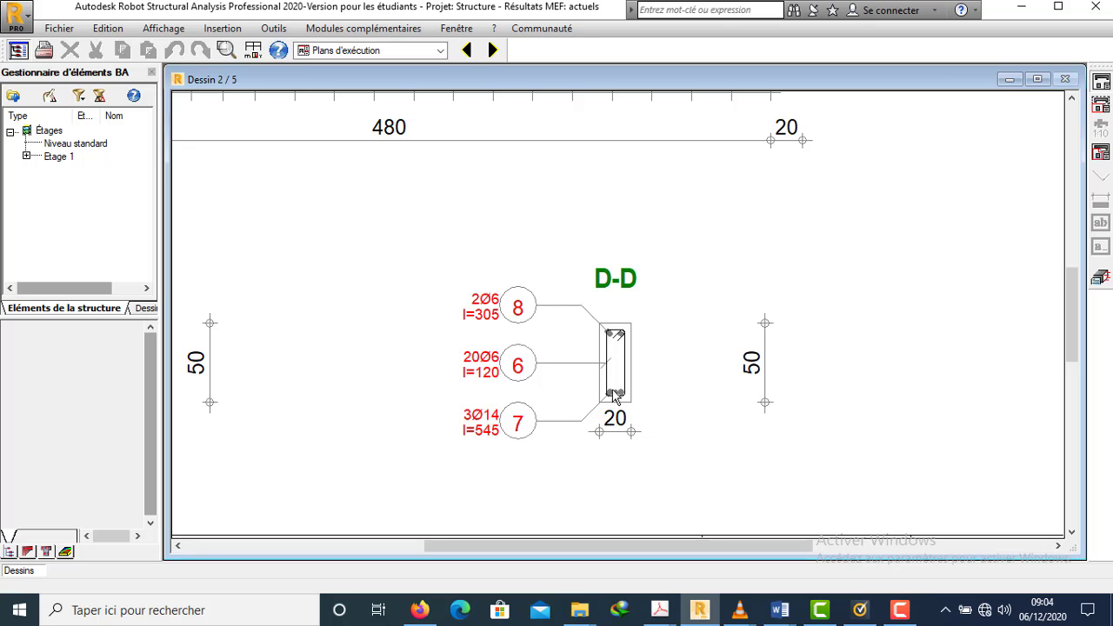
scroll(614, 336, up, 1)
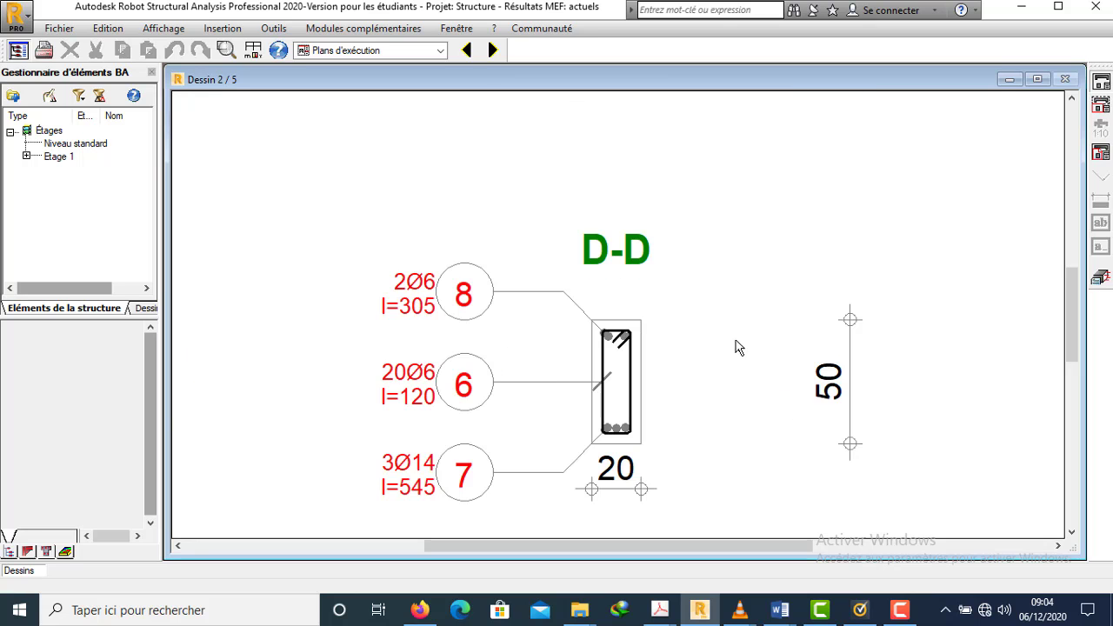
scroll(739, 346, down, 1)
scroll(669, 389, down, 4)
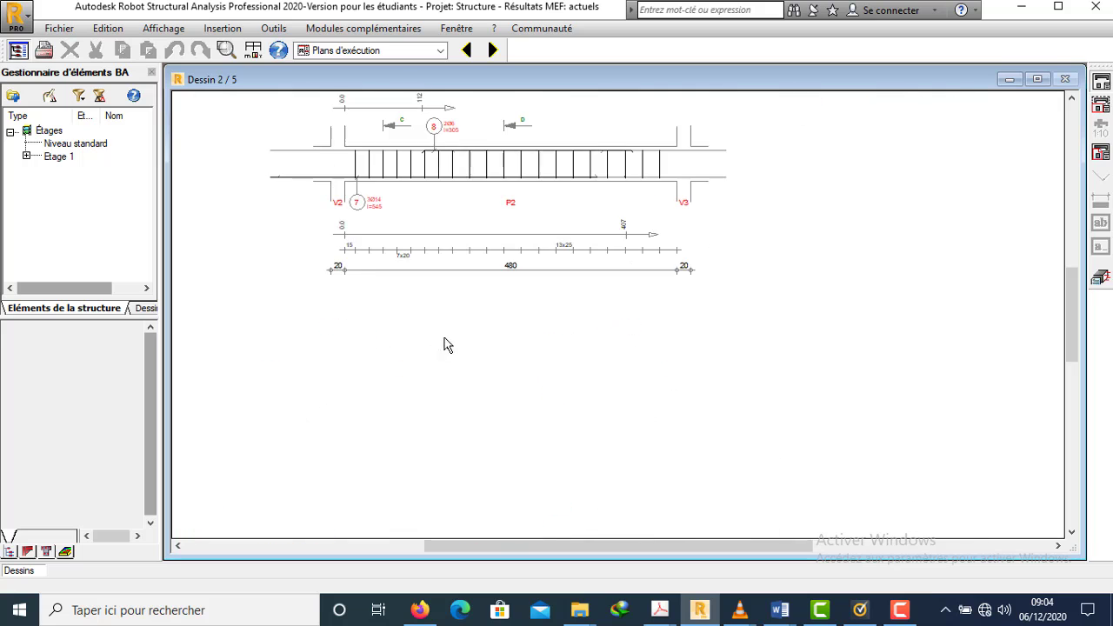
Step: Advance to the drawing of span P5 and examine its elevation and cross-section J-J
click(492, 50)
click(492, 50)
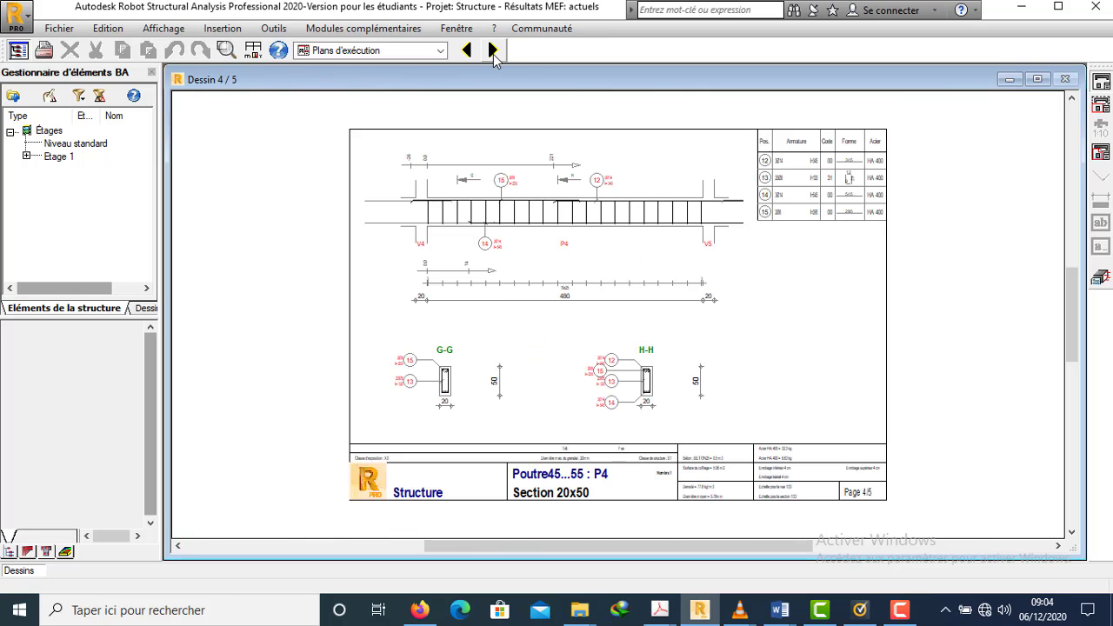
click(492, 51)
scroll(623, 335, up, 3)
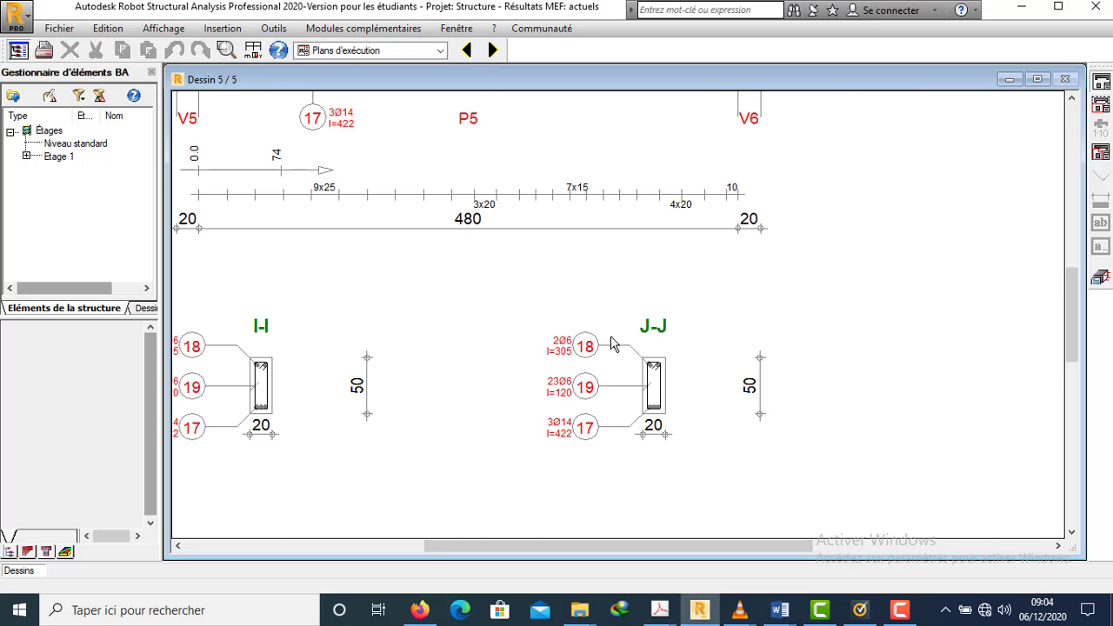
scroll(521, 435, down, 4)
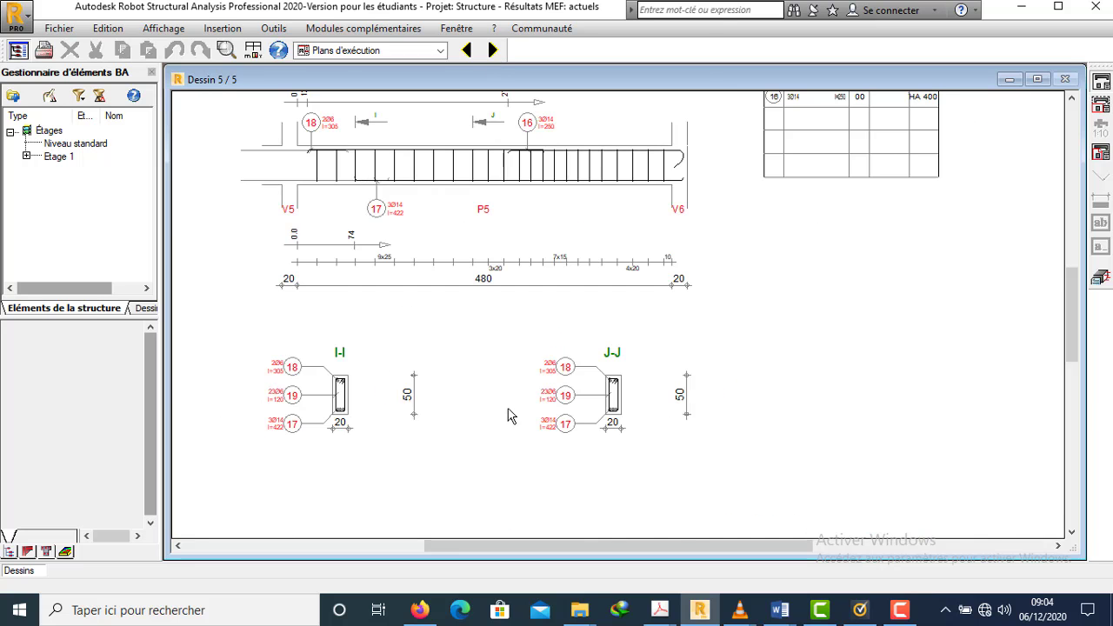
scroll(537, 365, up, 5)
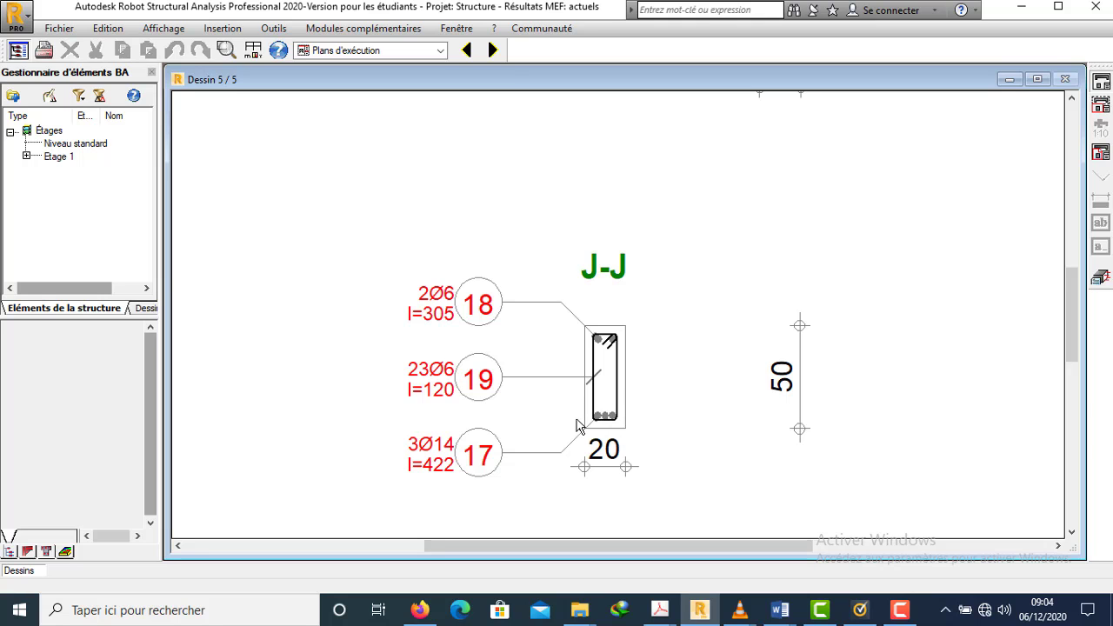
scroll(671, 406, down, 2)
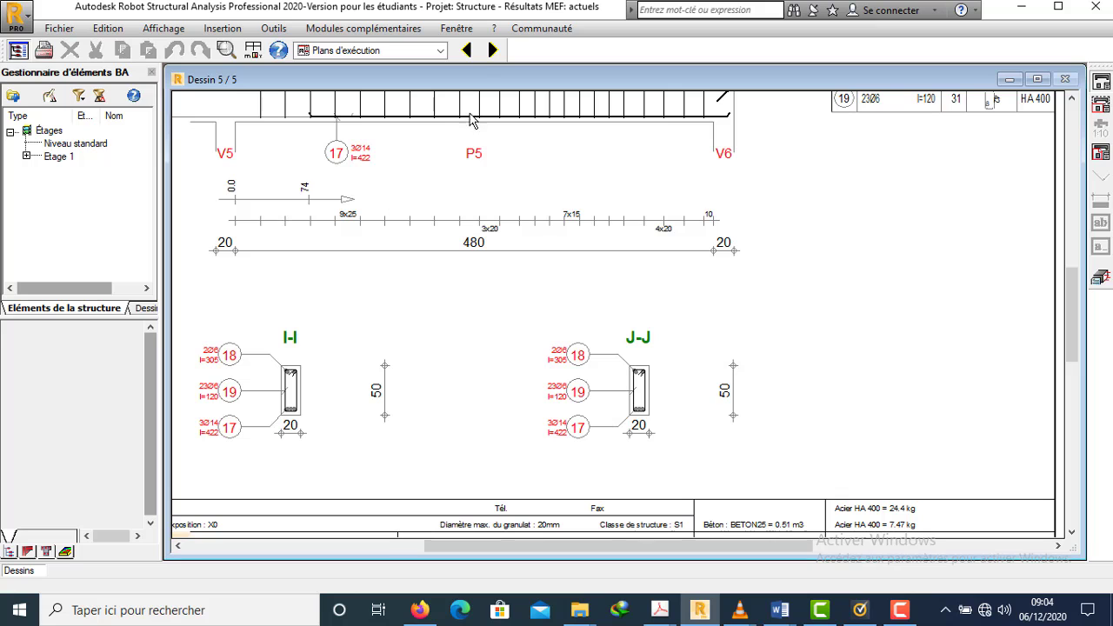
Step: Go back to the drawing of span P4 and examine the bars in cross-section H-H and the stirrup spacing
click(466, 50)
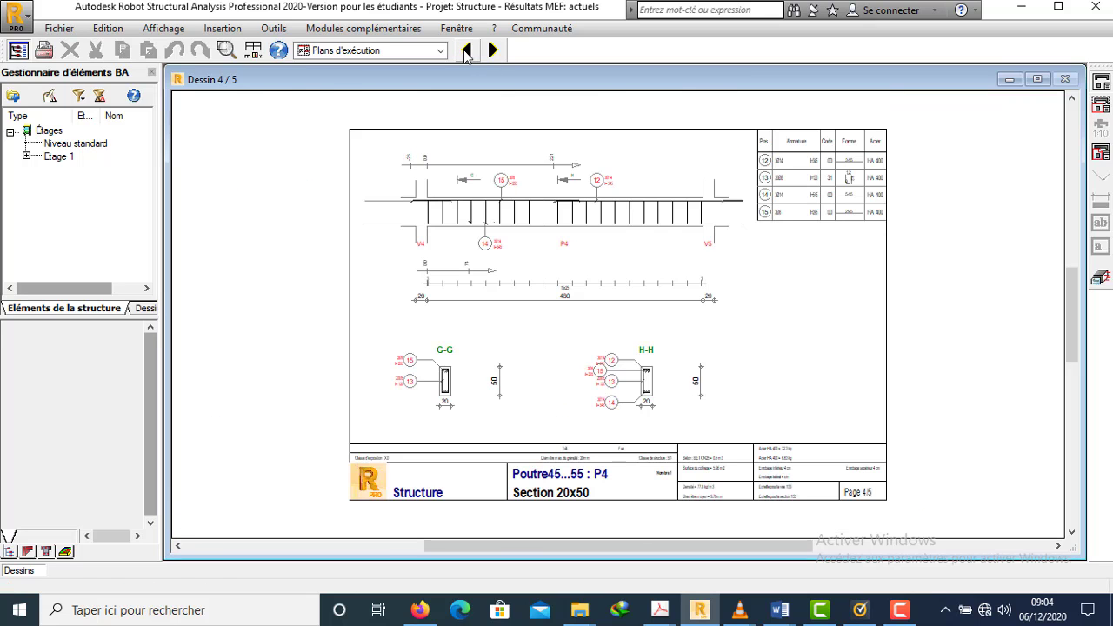
scroll(641, 385, up, 3)
scroll(644, 394, up, 3)
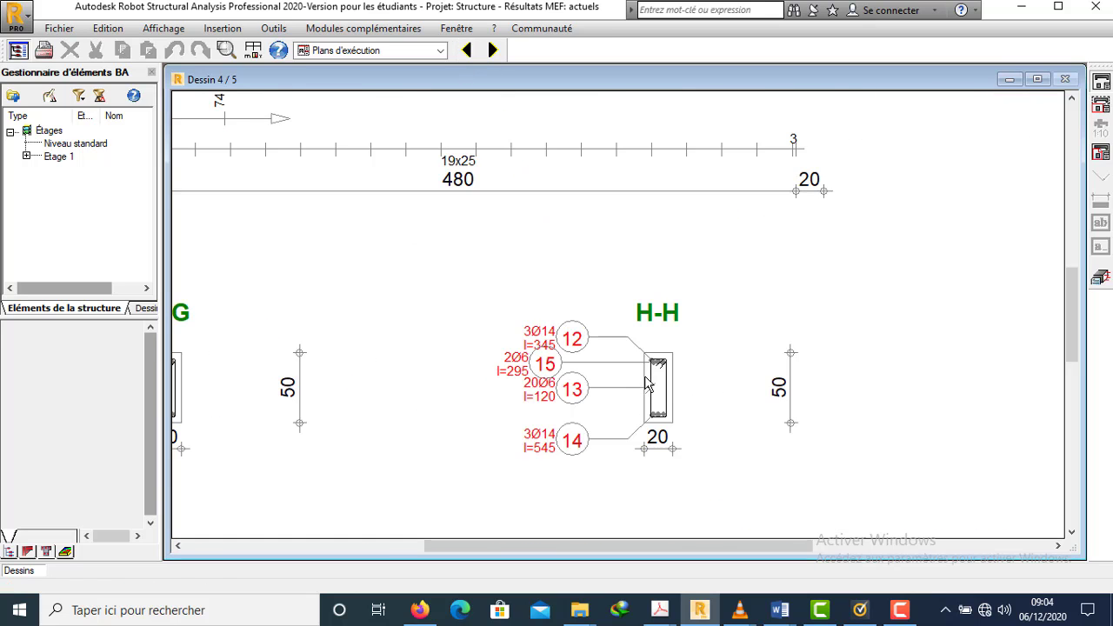
scroll(680, 162, down, 1)
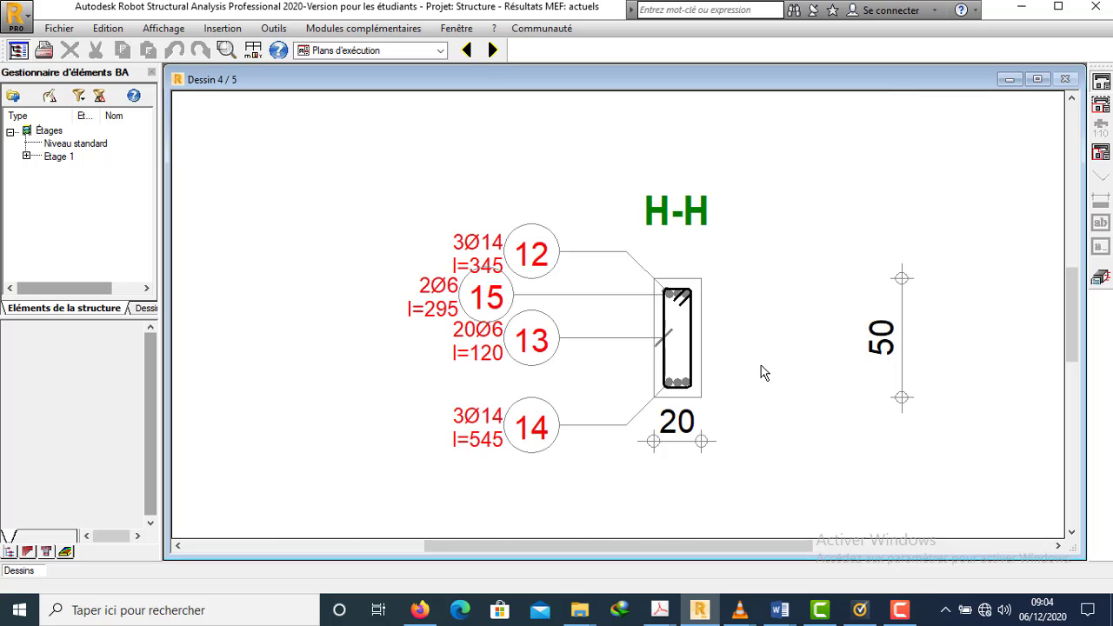
scroll(762, 369, up, 1)
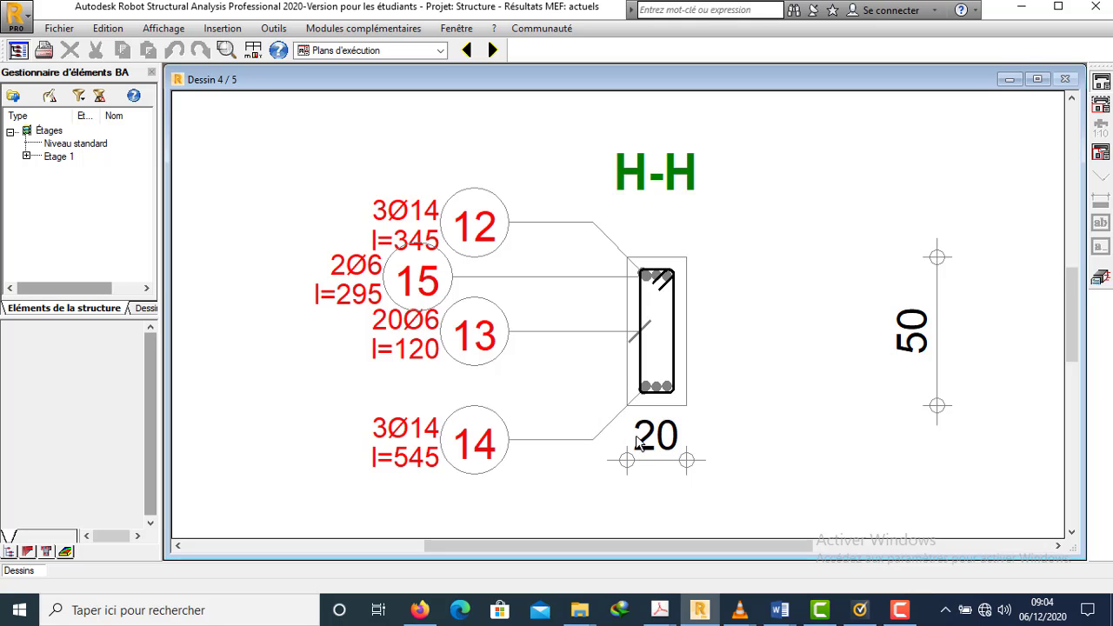
scroll(623, 357, down, 2)
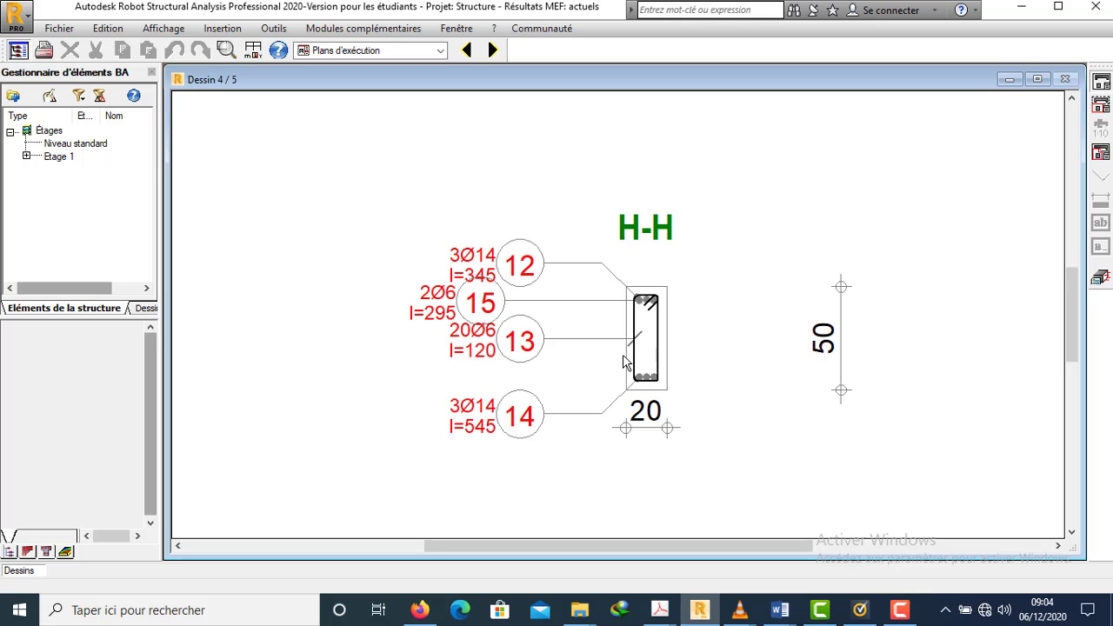
scroll(623, 361, down, 2)
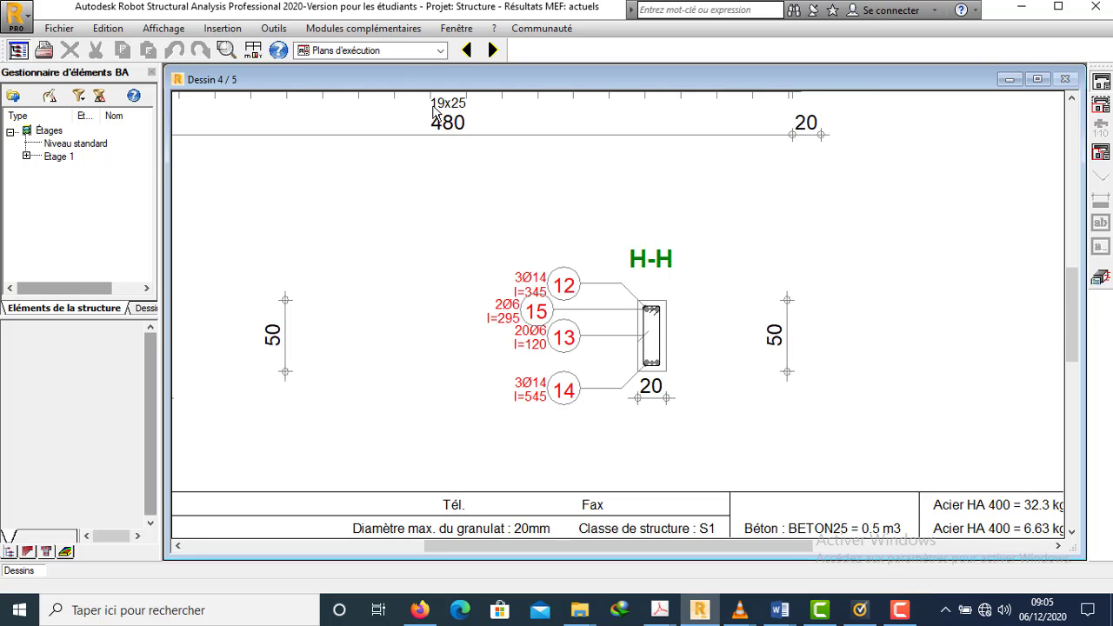
Step: Return from the execution drawings to the beam's 3D reinforcement view and inspect the bars around an intermediate support
click(1100, 282)
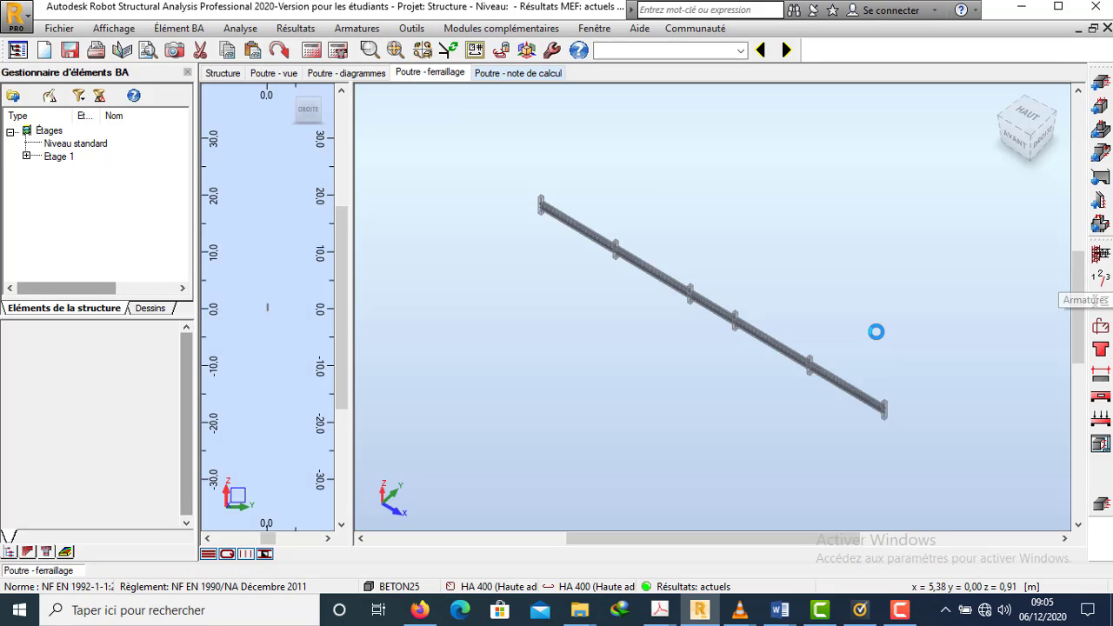
scroll(626, 261, up, 3)
scroll(703, 231, up, 6)
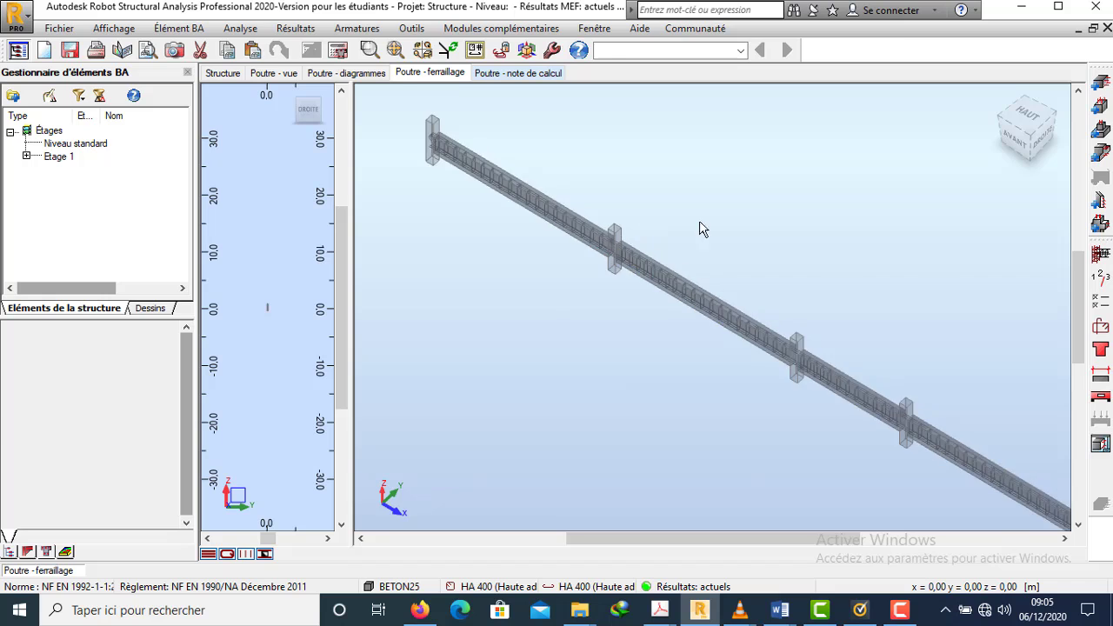
scroll(755, 254, down, 3)
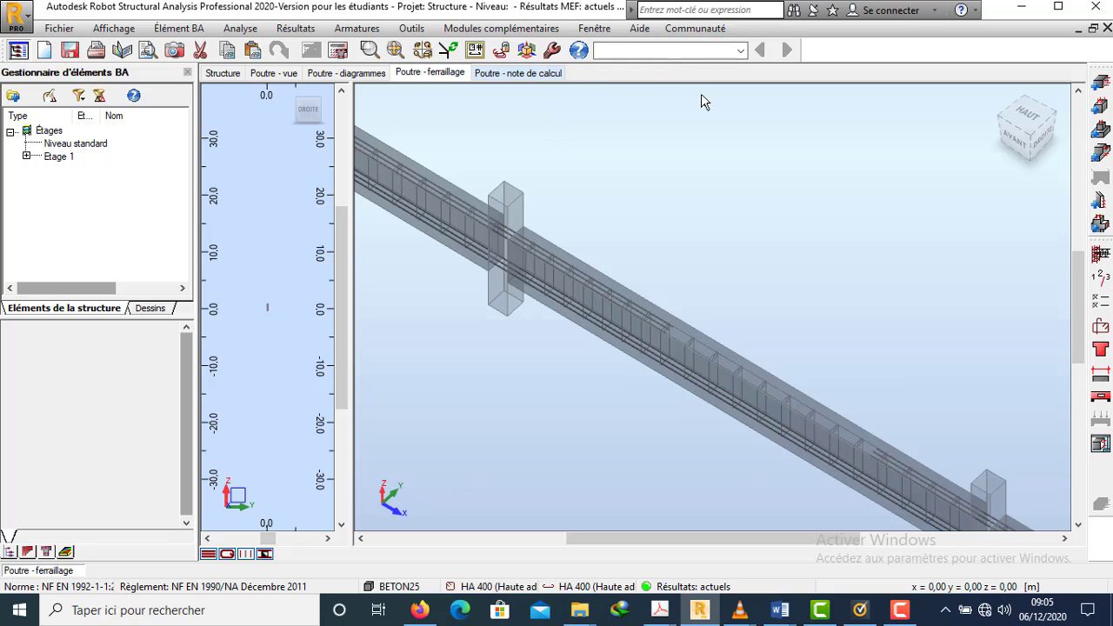
Step: Return to the full structure in the Géométrie layout, clear the beam selection and display the plan projection of Etage 1
click(742, 51)
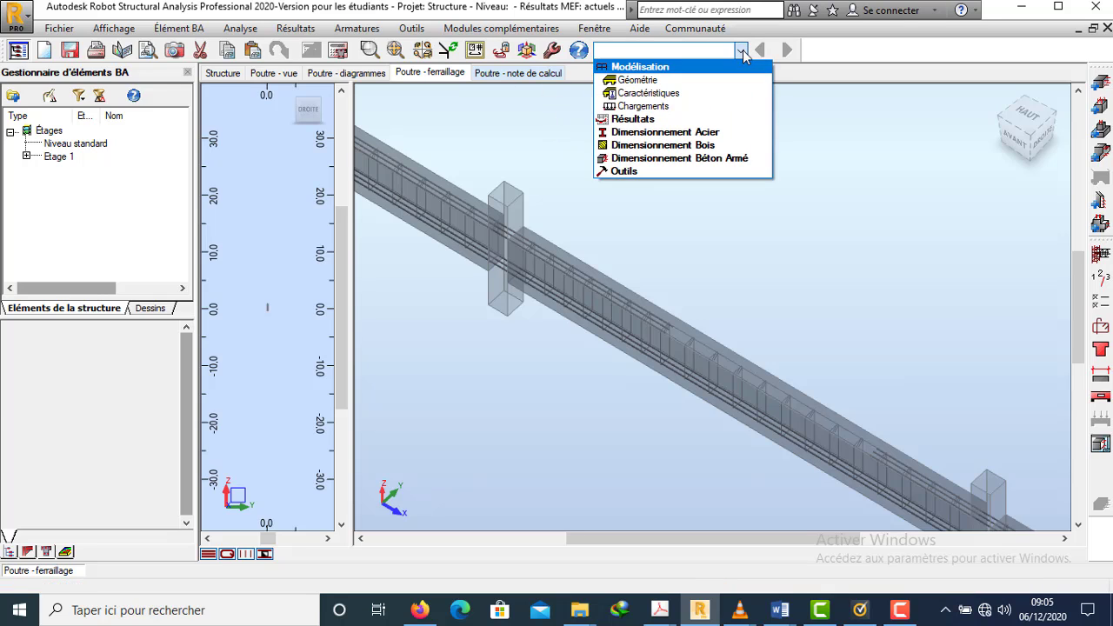
click(659, 80)
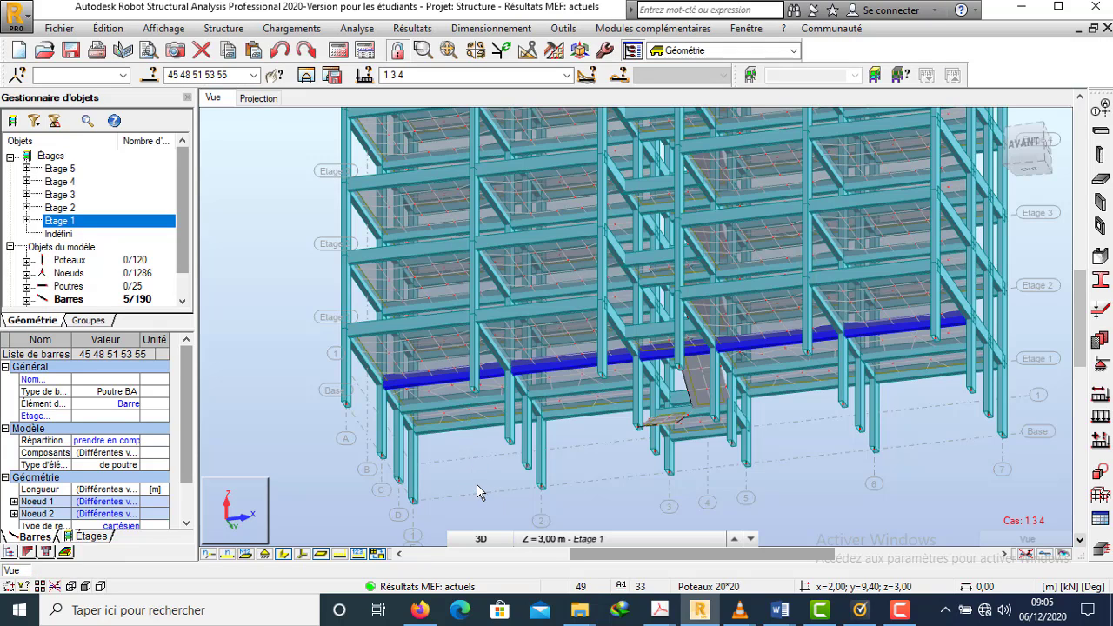
click(270, 297)
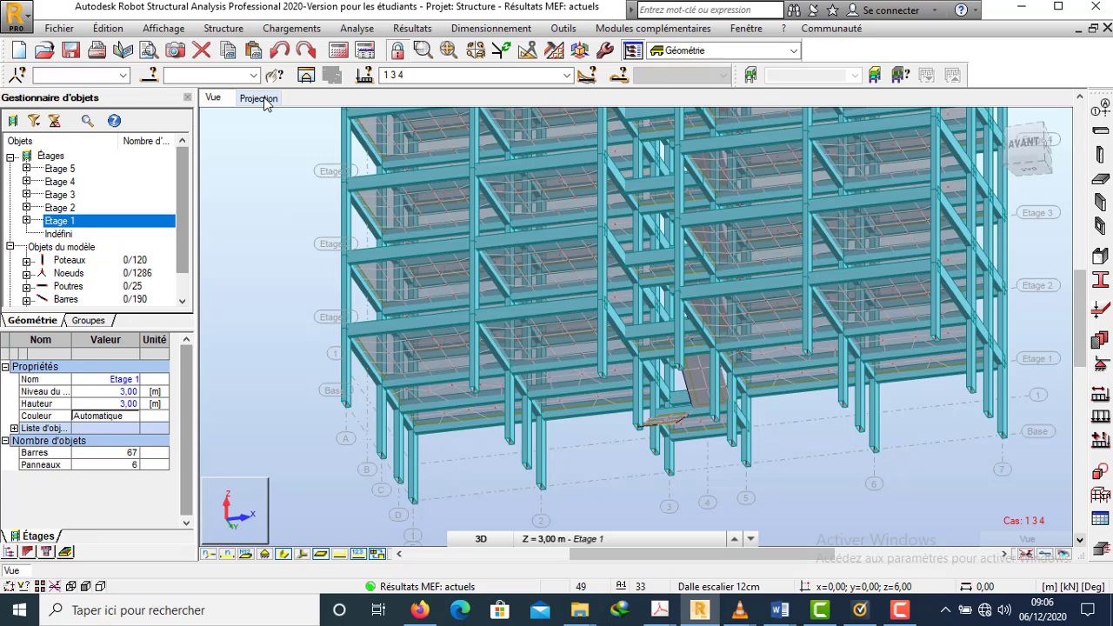
click(294, 291)
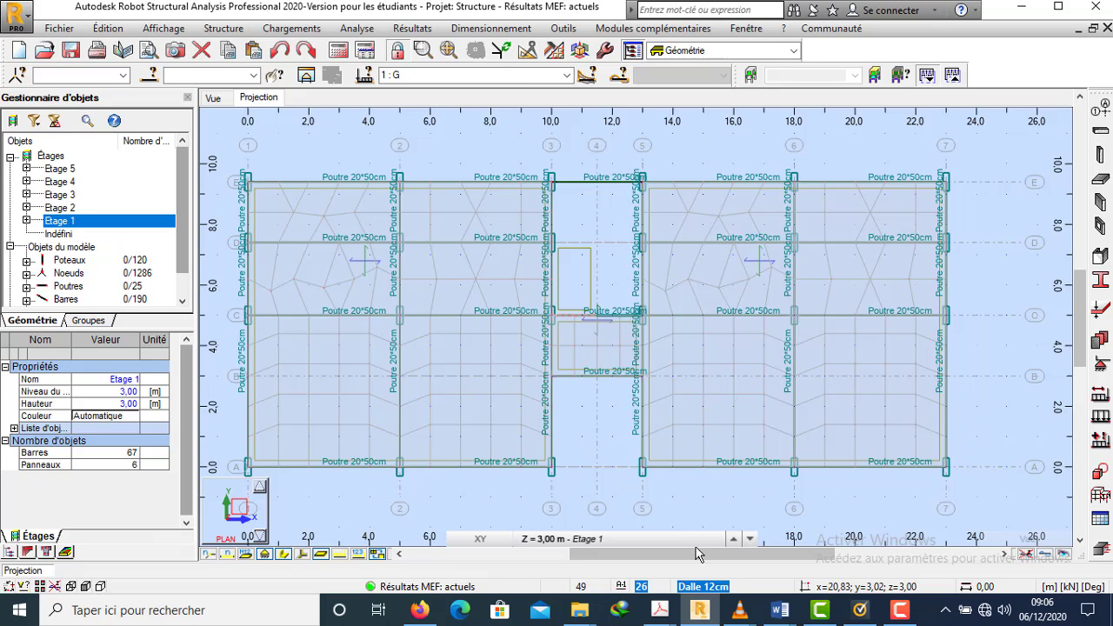
Step: Switch to the "Presentation de l'ouvrage" PDF in Adobe Acrobat and review the trainer's profile and the project presentation section
click(570, 557)
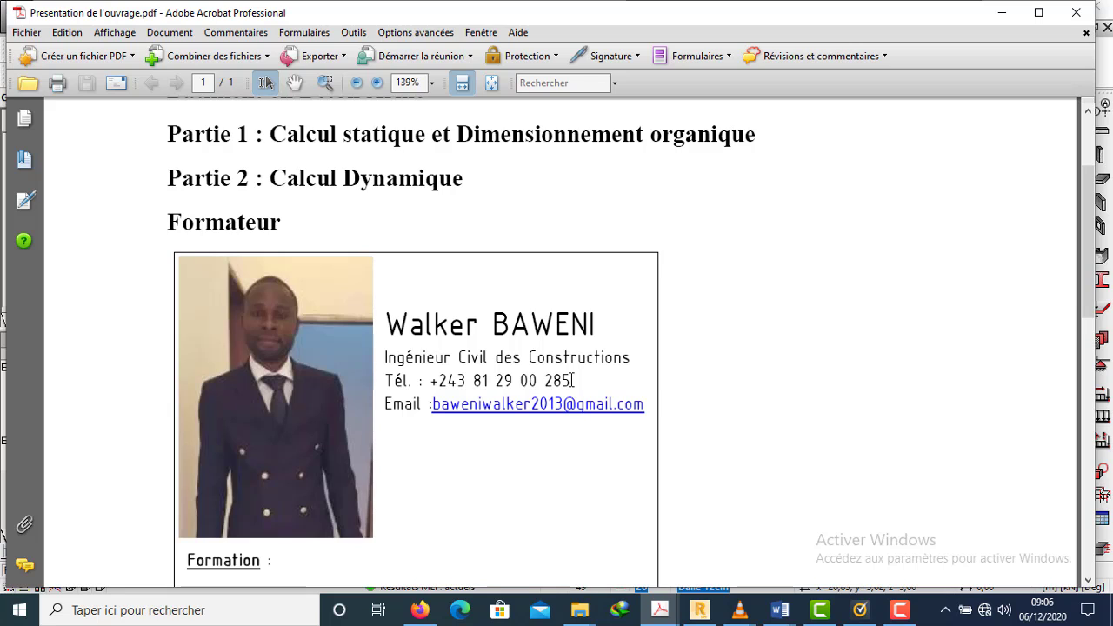
scroll(571, 412, down, 1)
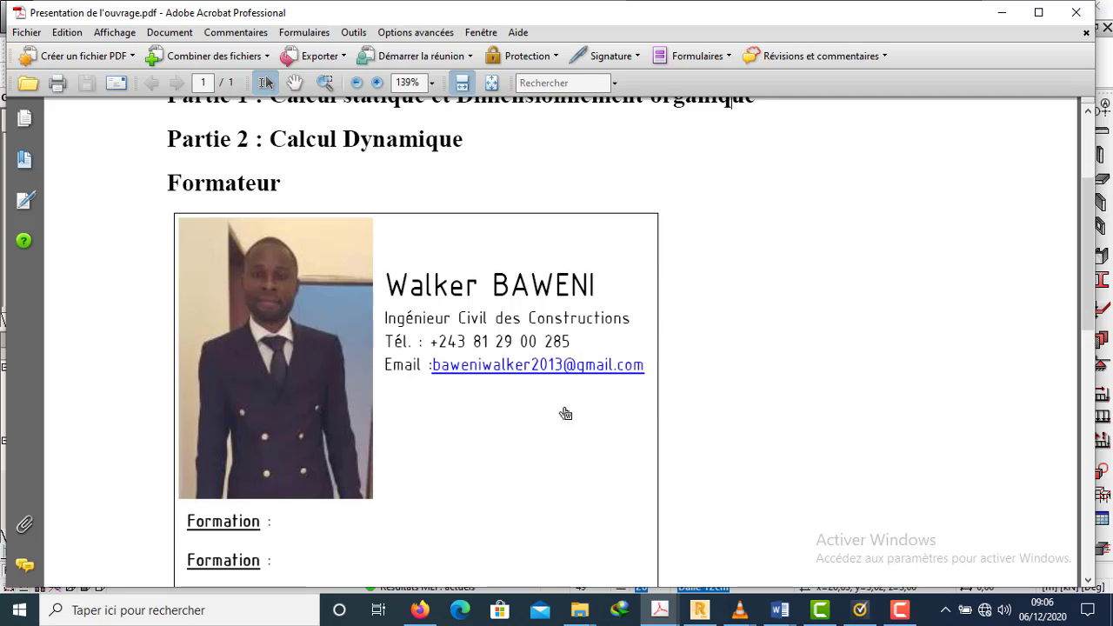
scroll(581, 370, down, 5)
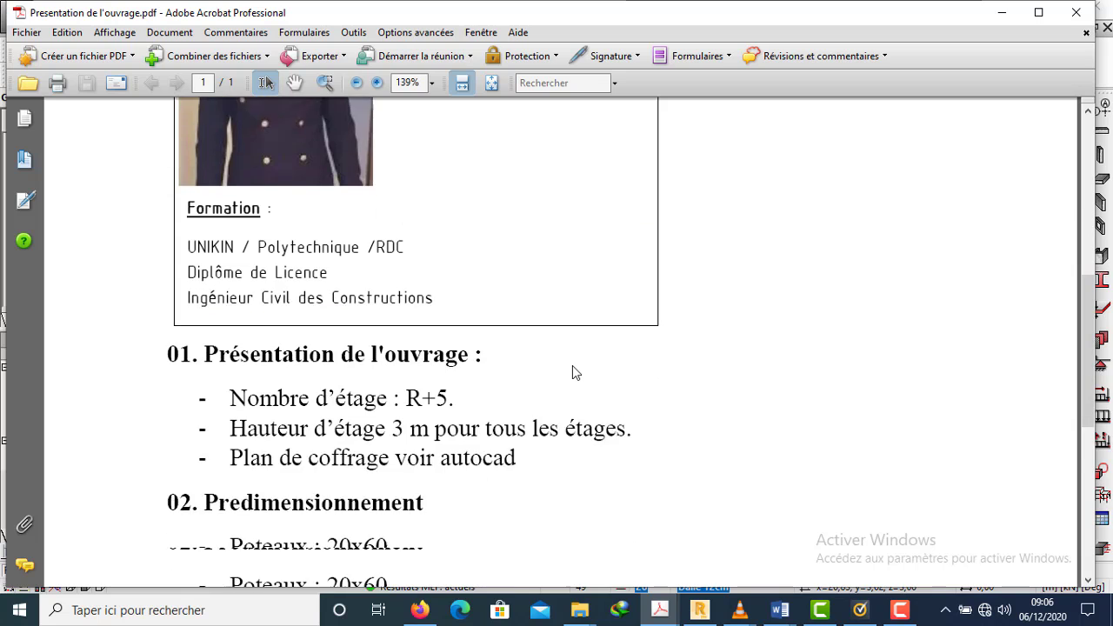
scroll(405, 293, up, 2)
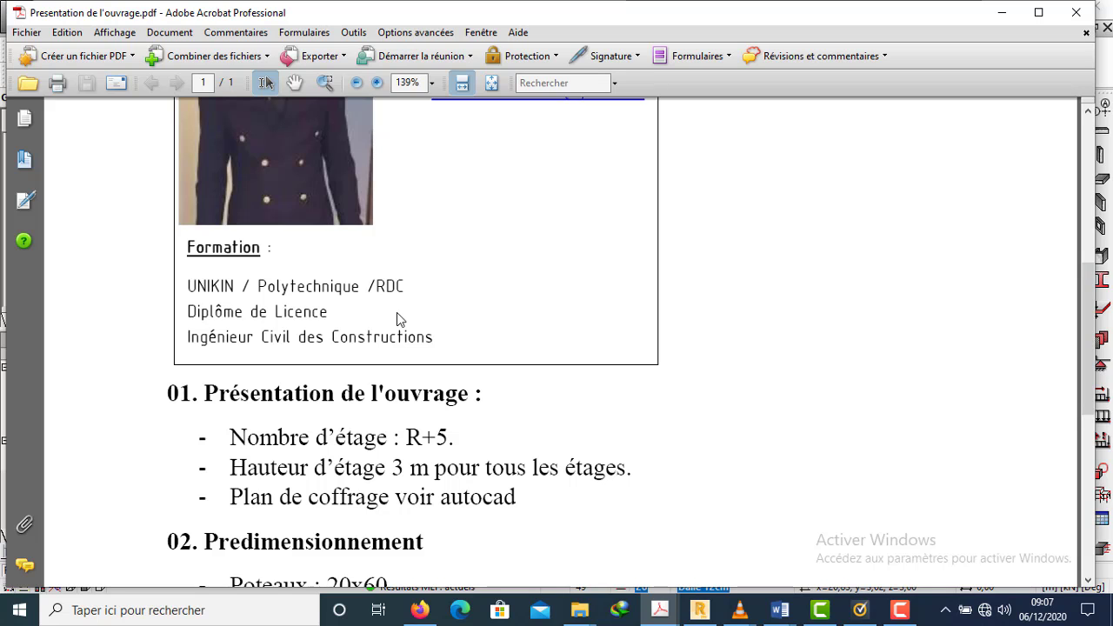
scroll(398, 318, up, 5)
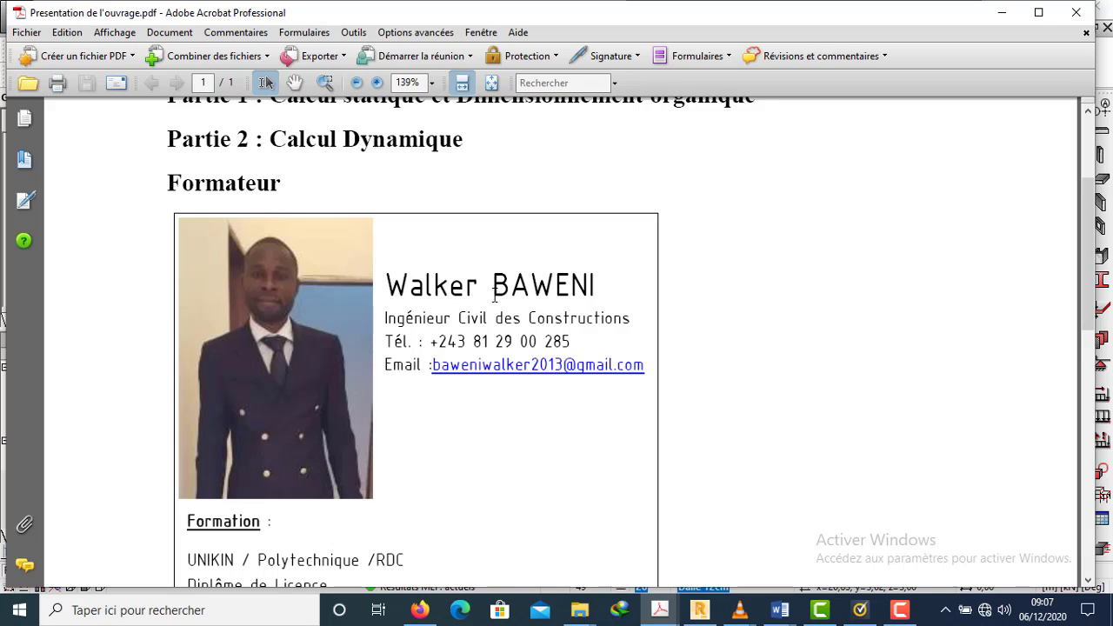
scroll(492, 289, up, 1)
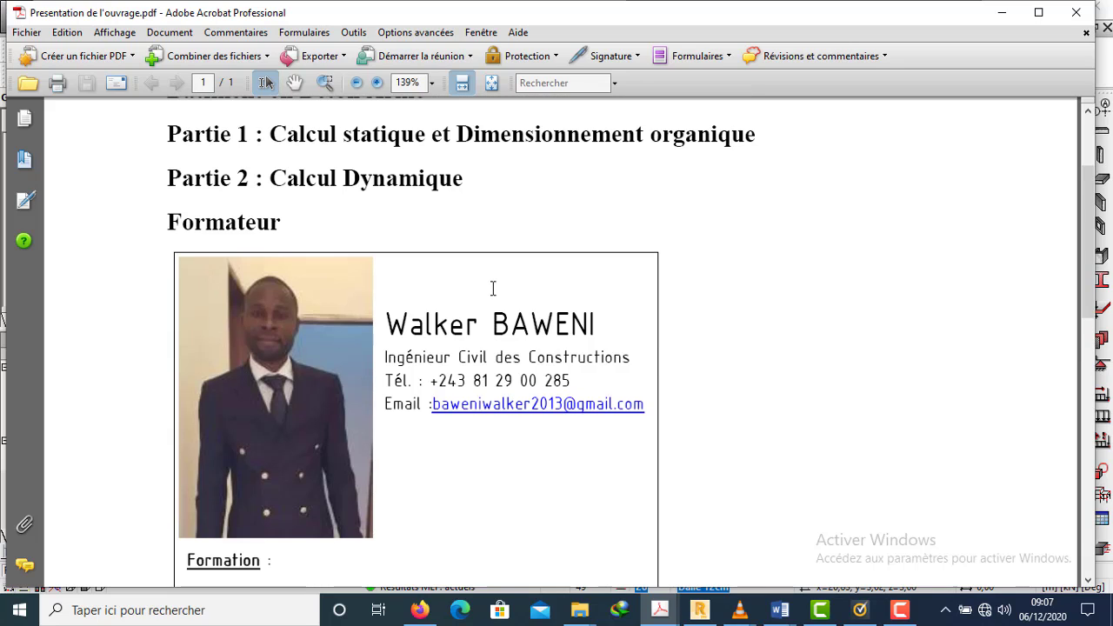